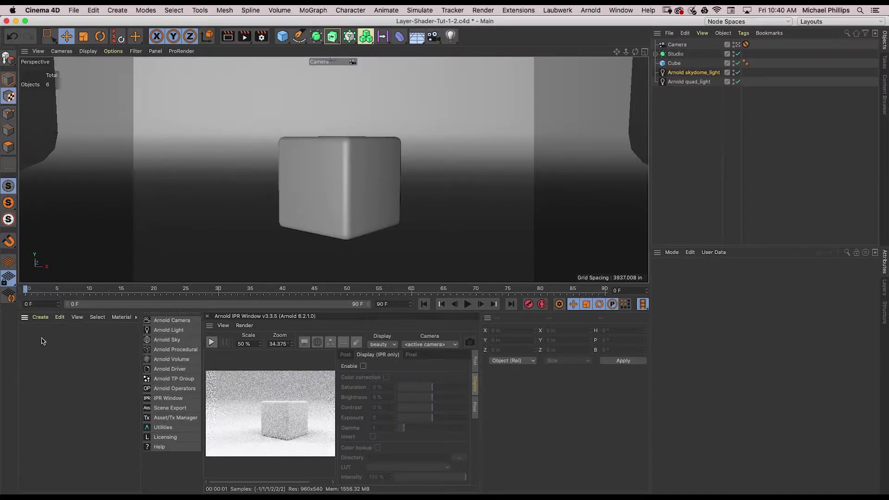
# - Create an Arnold standard_surface material, apply it to the Cube with Cubic projection, and open its network editor
pyautogui.click(41, 317)
pyautogui.moveTo(47, 364)
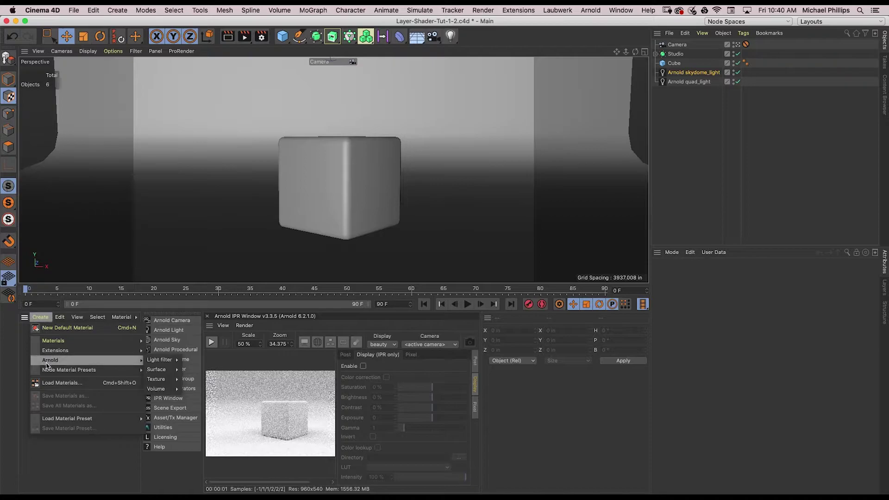
pyautogui.click(222, 433)
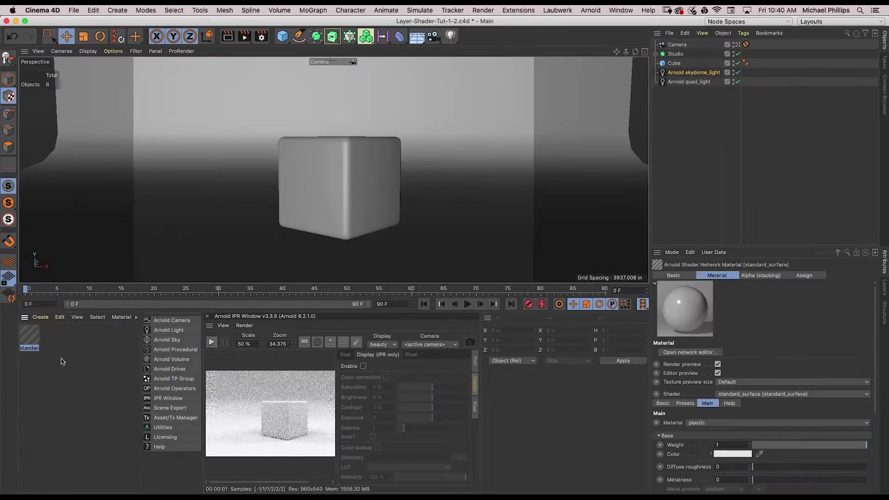
pyautogui.moveTo(32, 340); pyautogui.dragTo(680, 64)
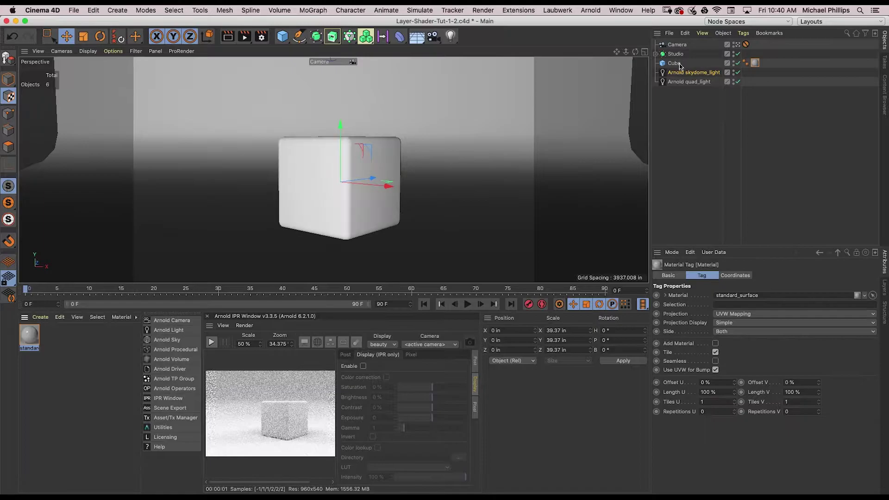
pyautogui.click(764, 318)
pyautogui.click(762, 349)
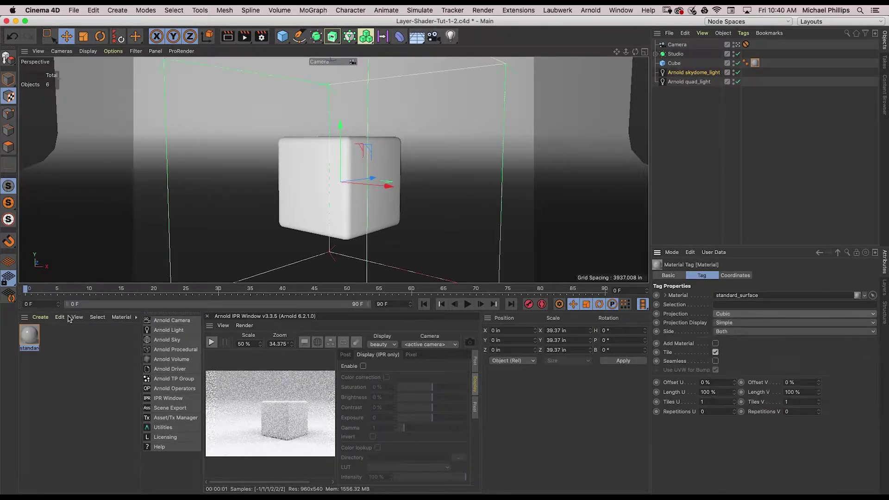
pyautogui.doubleClick(29, 335)
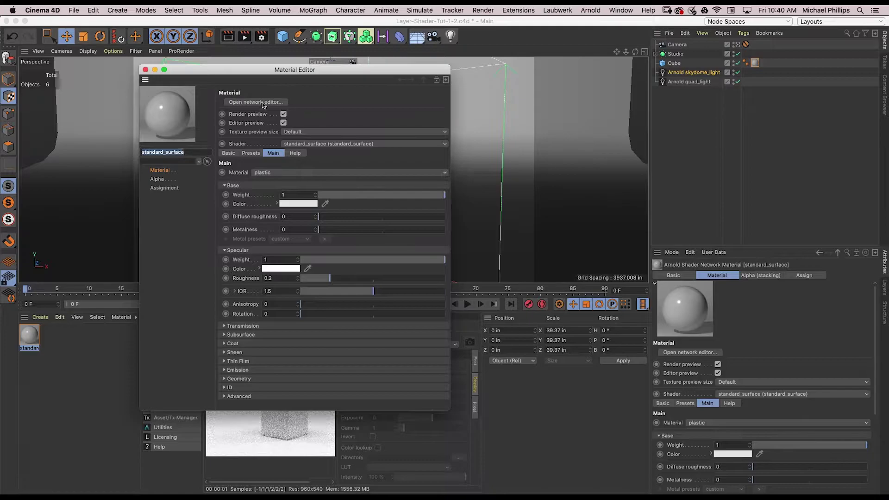
pyautogui.click(262, 102)
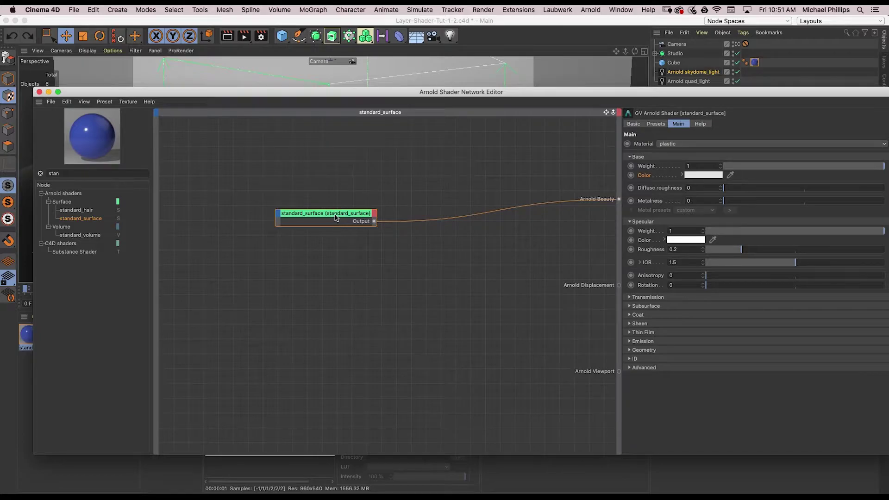
# - Set the standard_surface node's base colour to hex 5779EE
pyautogui.click(335, 218)
pyautogui.click(704, 175)
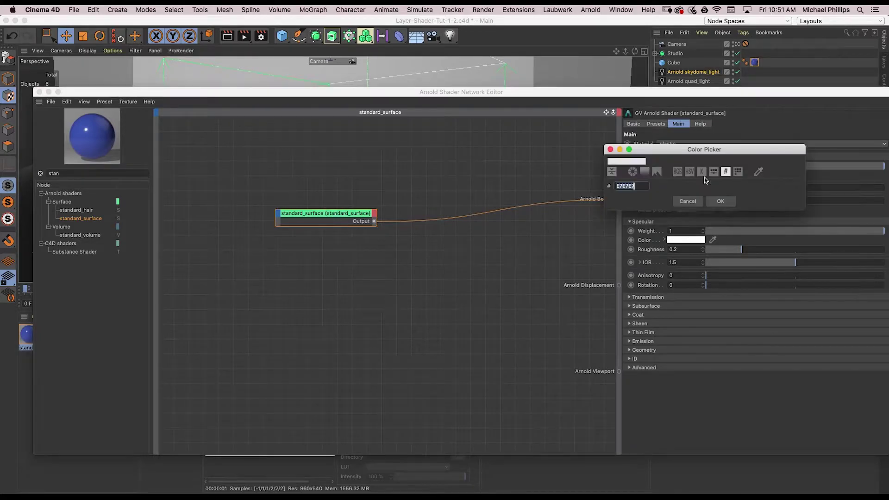
pyautogui.write('5779EE')
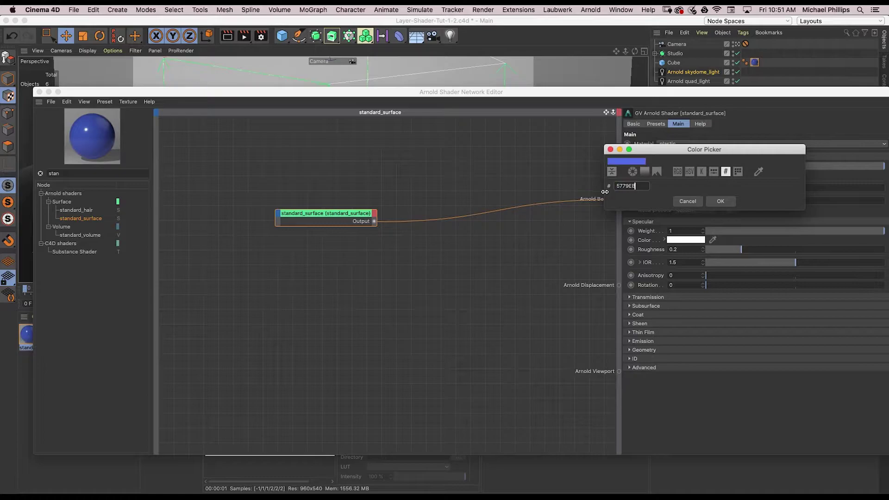
pyautogui.click(719, 201)
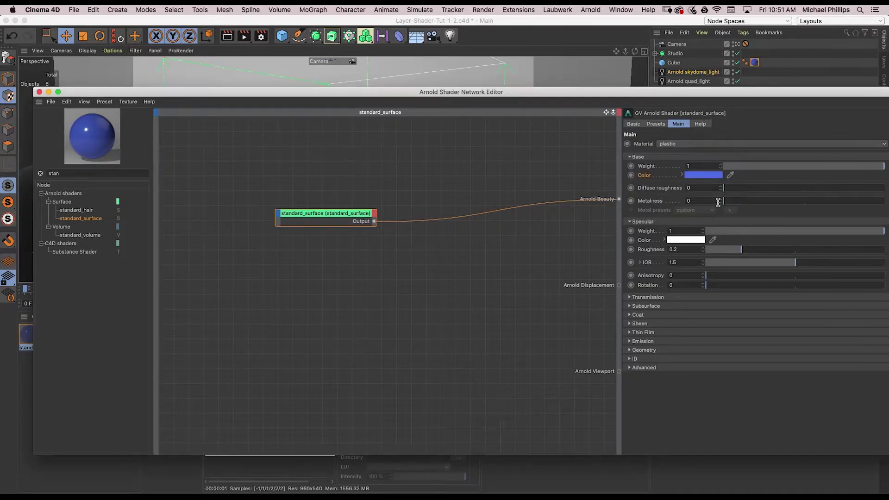
# - Rename the standard_surface node to 'Blue'
pyautogui.rightClick(332, 215)
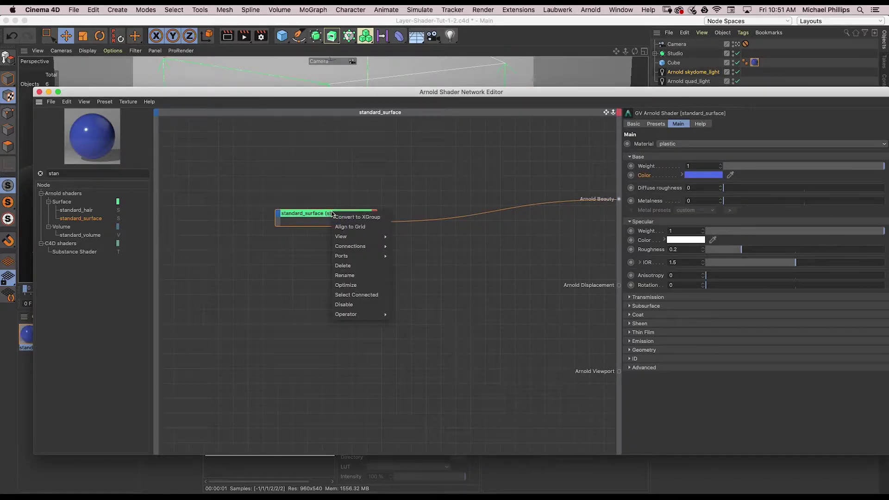
pyautogui.click(356, 275)
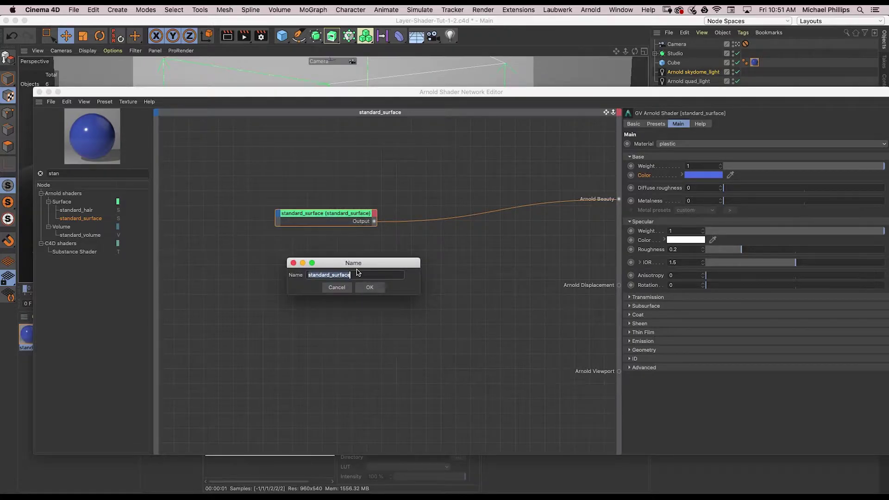
pyautogui.write('Blue')
pyautogui.press('Return')
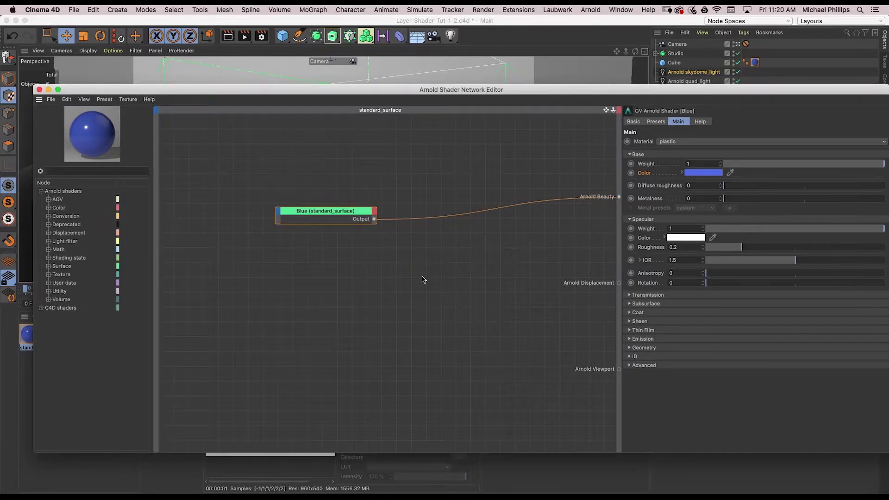
# - Search for 'layer' and add a layer_shader node feeding Arnold Beauty
pyautogui.click(133, 171)
pyautogui.write('layer')
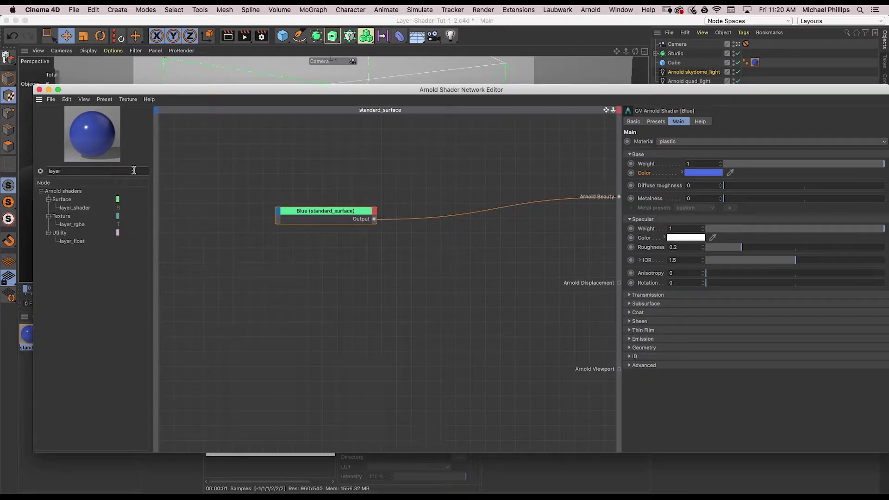
pyautogui.moveTo(88, 208); pyautogui.dragTo(618, 196)
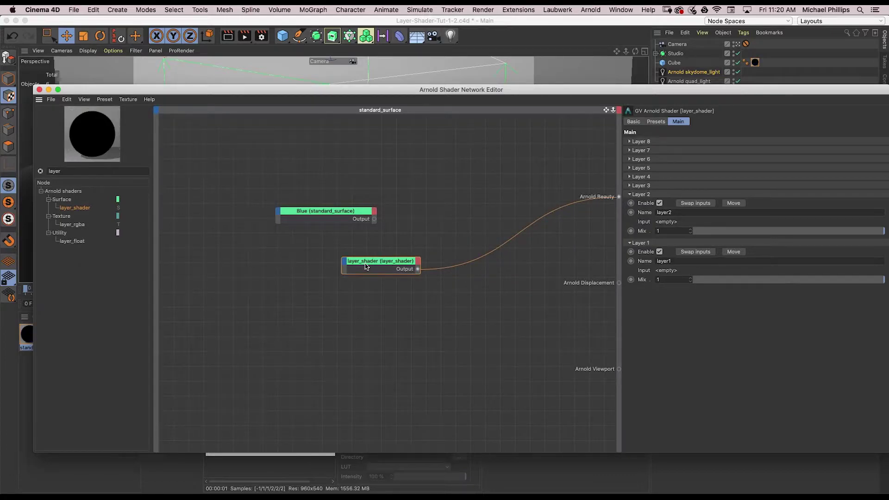
pyautogui.moveTo(366, 266); pyautogui.dragTo(418, 274)
# - Wire the Blue shader's output into the layer_shader's Layer 1 input
pyautogui.click(342, 211)
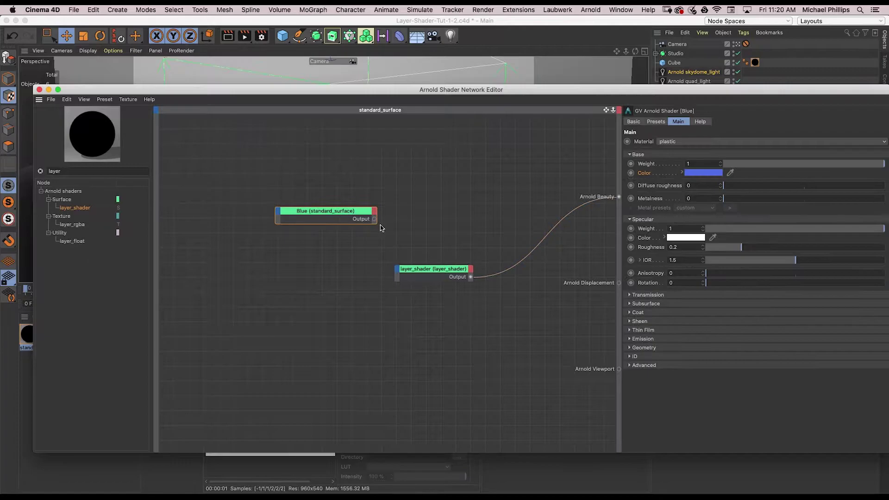
pyautogui.moveTo(374, 219); pyautogui.dragTo(398, 270)
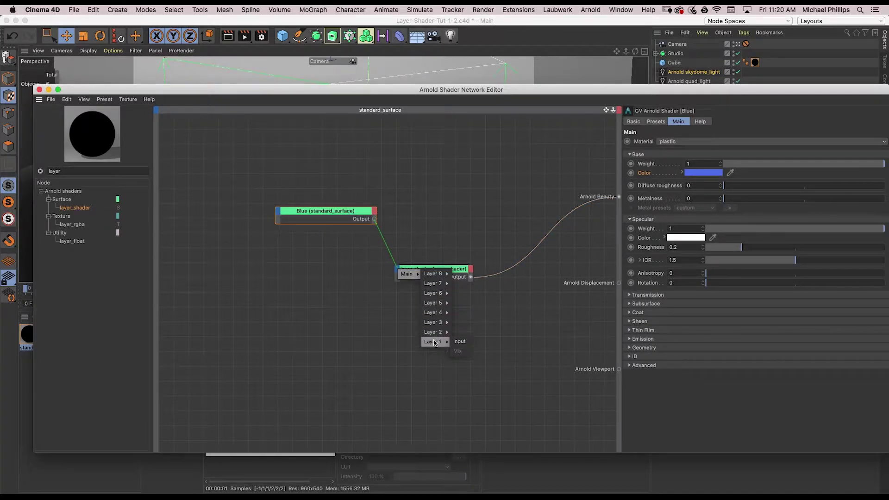
pyautogui.click(458, 341)
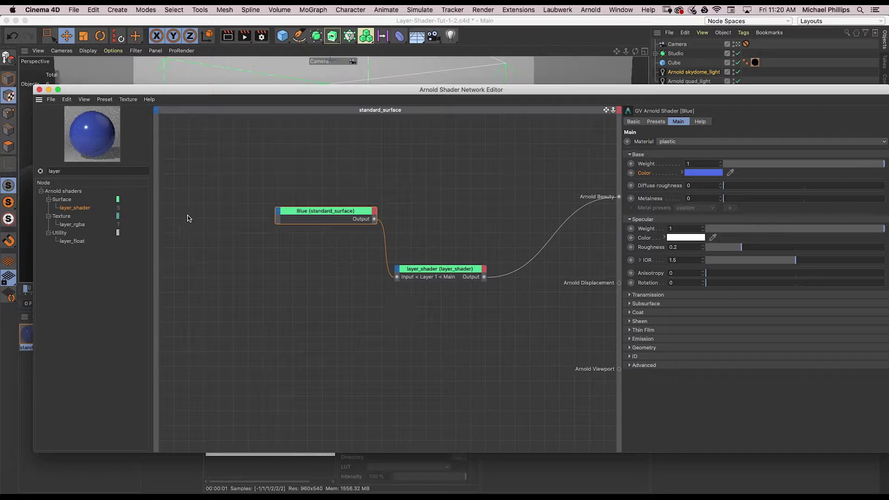
# - Add a second standard_surface node and give it base colour FF1E00
pyautogui.click(41, 171)
pyautogui.click(74, 172)
pyautogui.write('s')
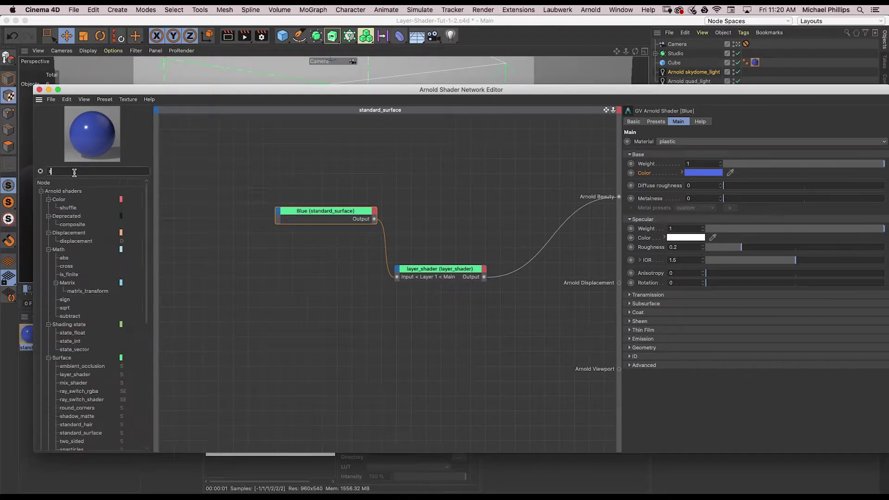
pyautogui.write('tand')
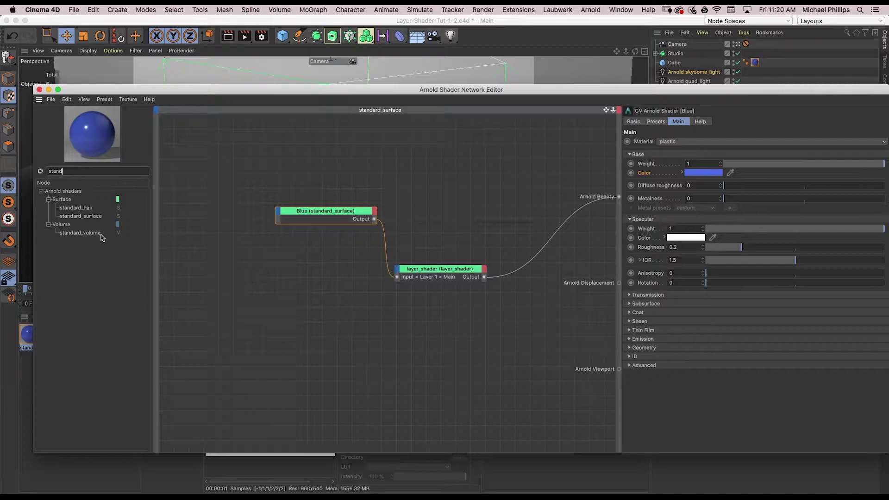
pyautogui.moveTo(92, 216); pyautogui.dragTo(331, 178)
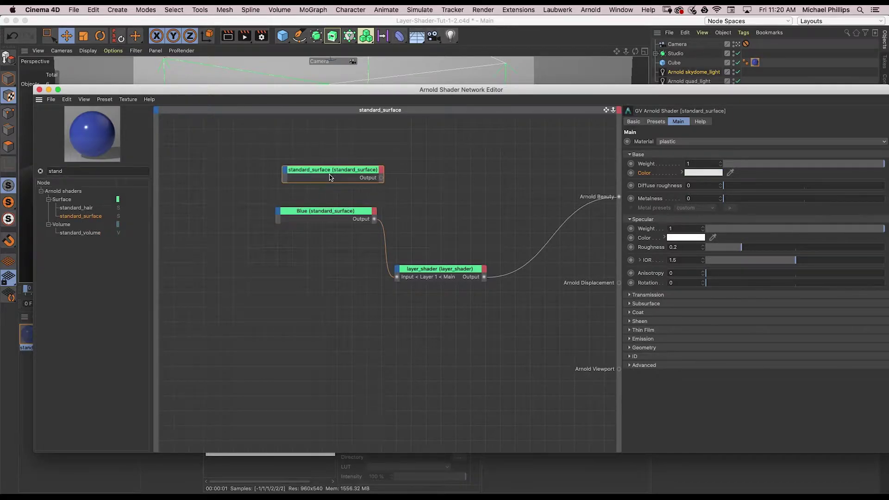
pyautogui.click(710, 174)
pyautogui.write('FF1E00')
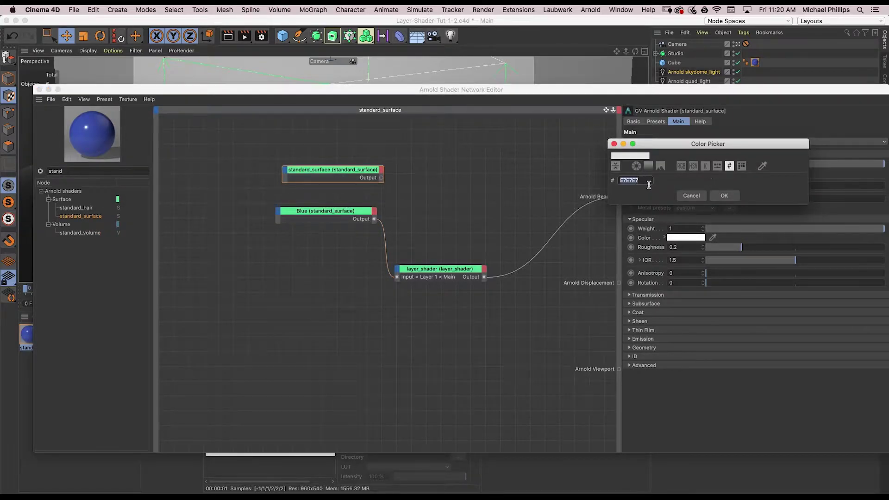
pyautogui.press('Return')
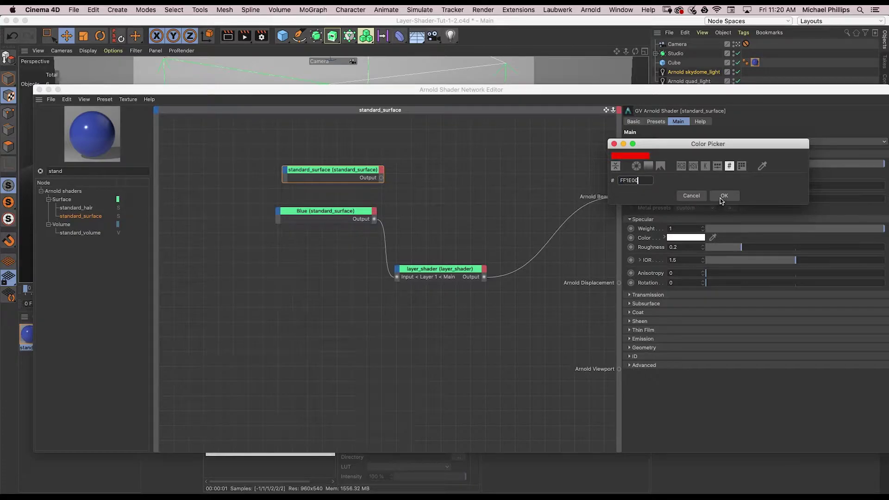
pyautogui.click(722, 196)
# - Rename the new node 'Red' and wire it into the layer_shader's Layer 2 input
pyautogui.rightClick(327, 173)
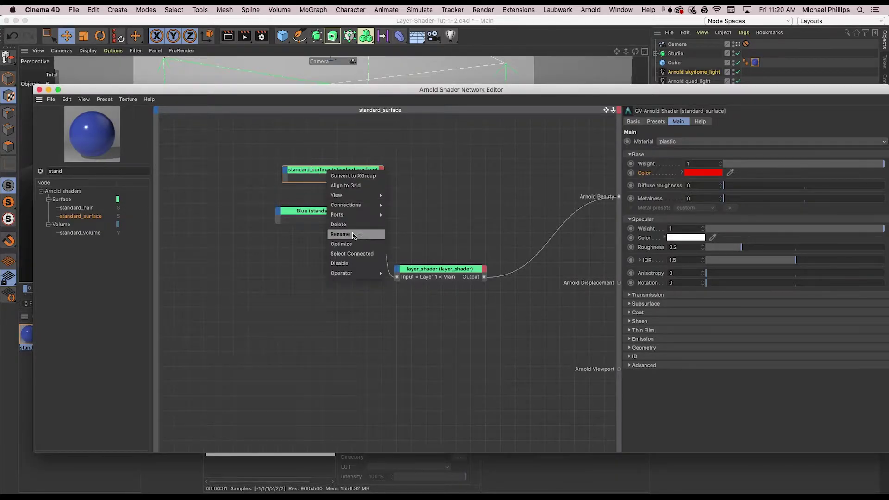
pyautogui.click(355, 235)
pyautogui.write('Red')
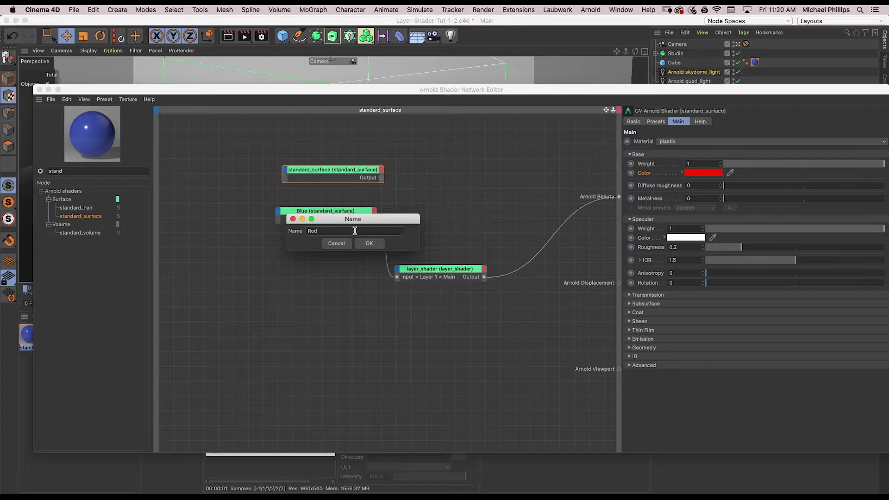
pyautogui.press('Return')
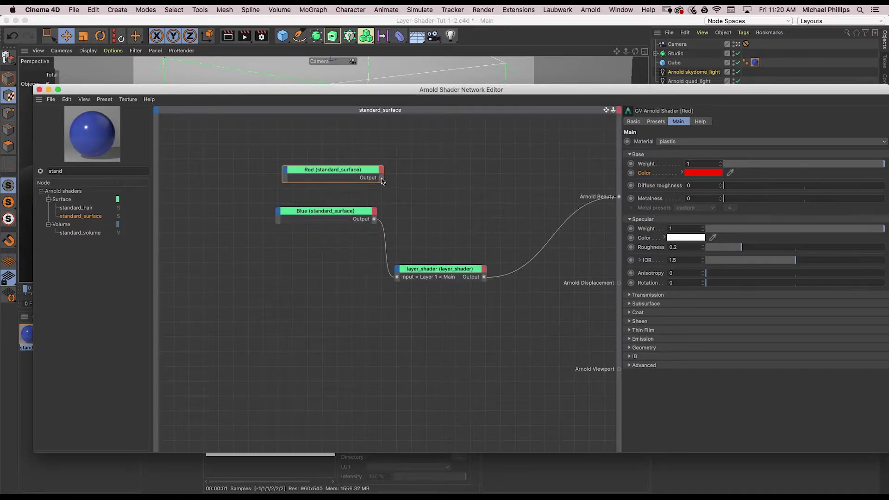
pyautogui.moveTo(381, 179); pyautogui.dragTo(457, 334)
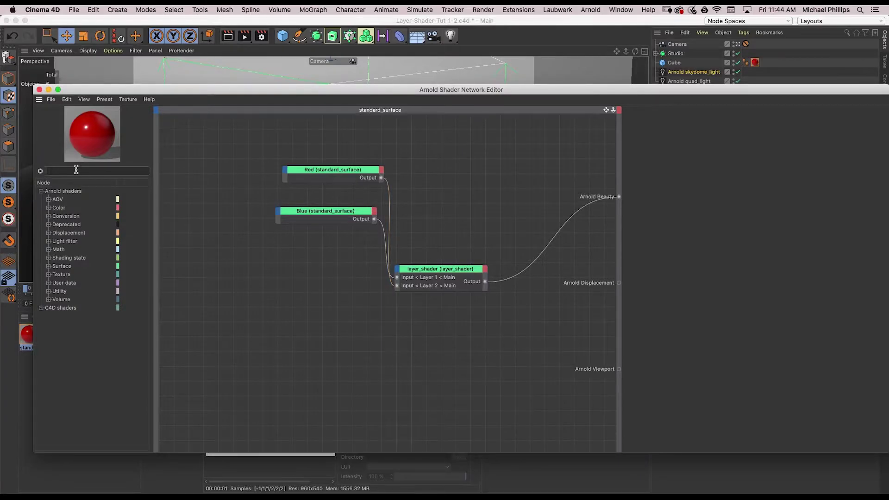
# - Add a checkerboard node with U and V frequency set to 2
pyautogui.click(77, 171)
pyautogui.write('check')
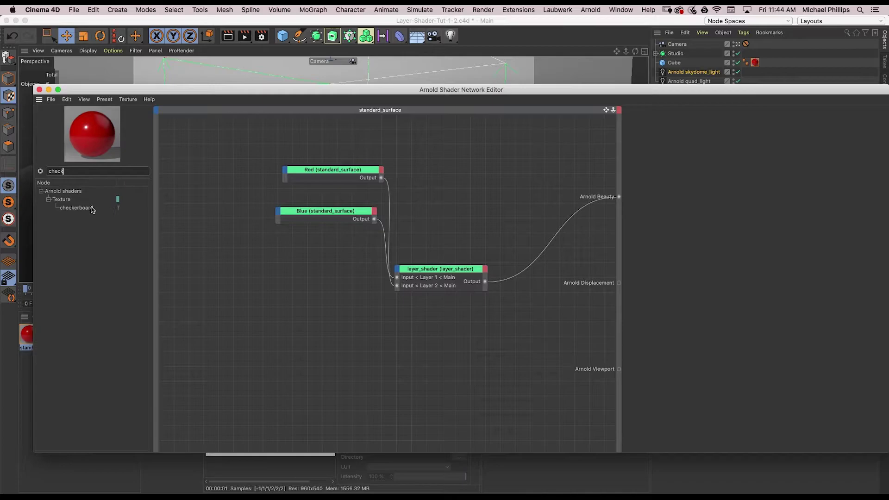
pyautogui.moveTo(92, 208); pyautogui.dragTo(618, 197)
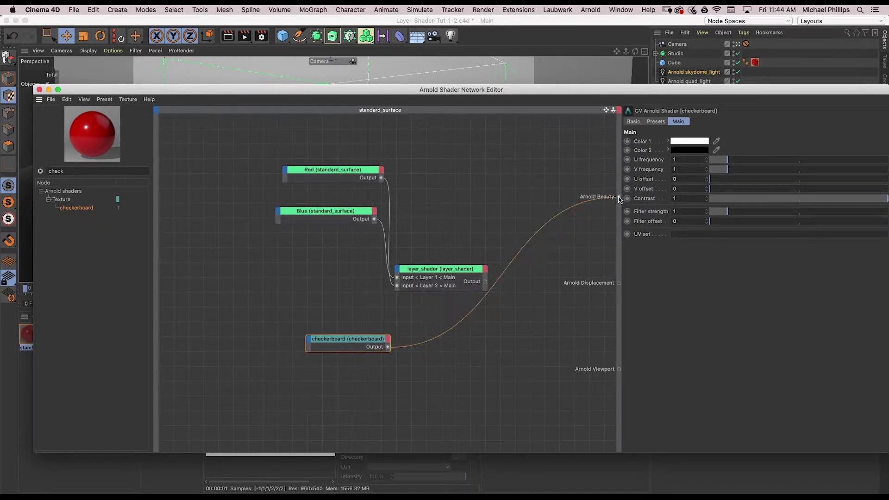
pyautogui.click(706, 158)
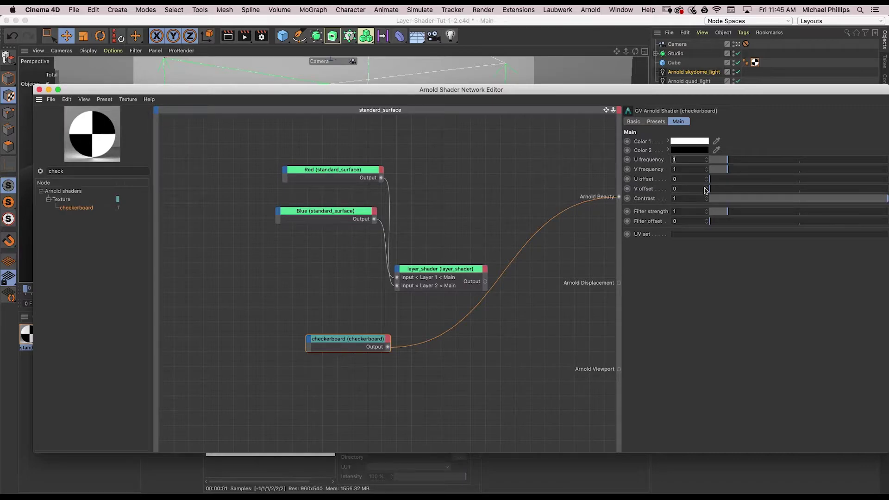
pyautogui.doubleClick(701, 169)
pyautogui.write('2')
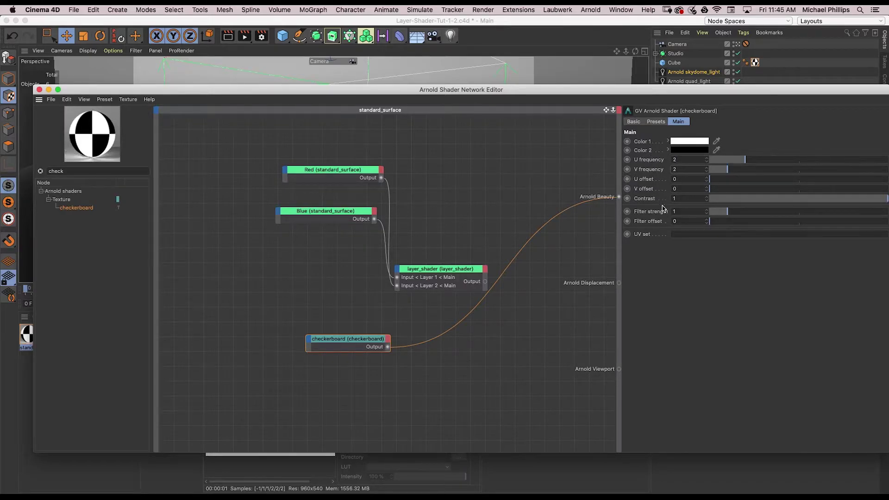
# - Connect the layer_shader to Arnold Beauty and the checkerboard into Layer 1
pyautogui.moveTo(369, 342); pyautogui.dragTo(406, 345)
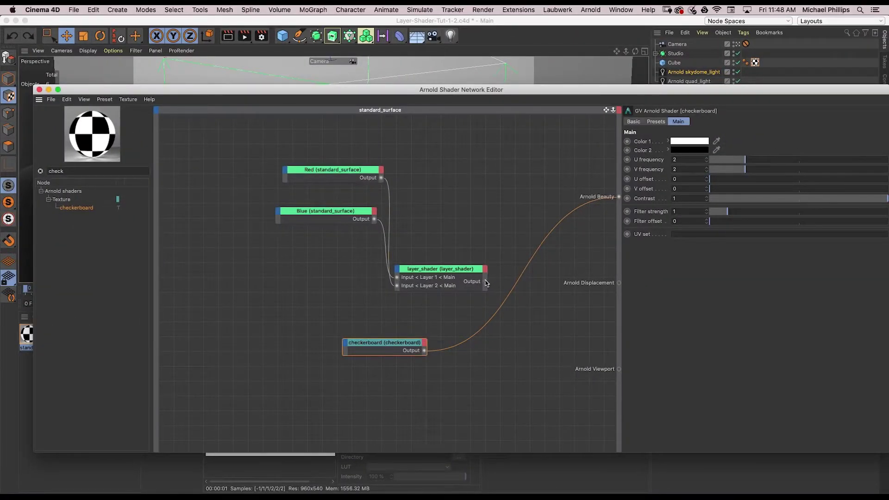
pyautogui.moveTo(484, 281); pyautogui.dragTo(619, 198)
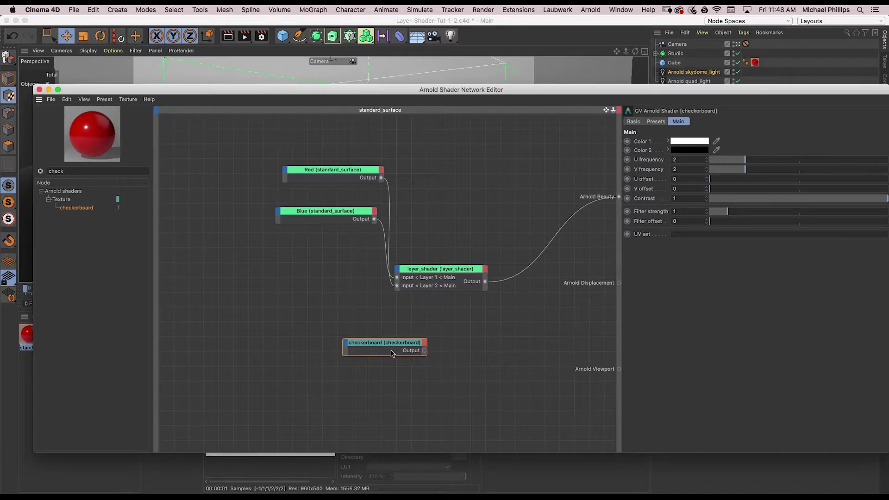
pyautogui.moveTo(426, 350); pyautogui.dragTo(461, 333)
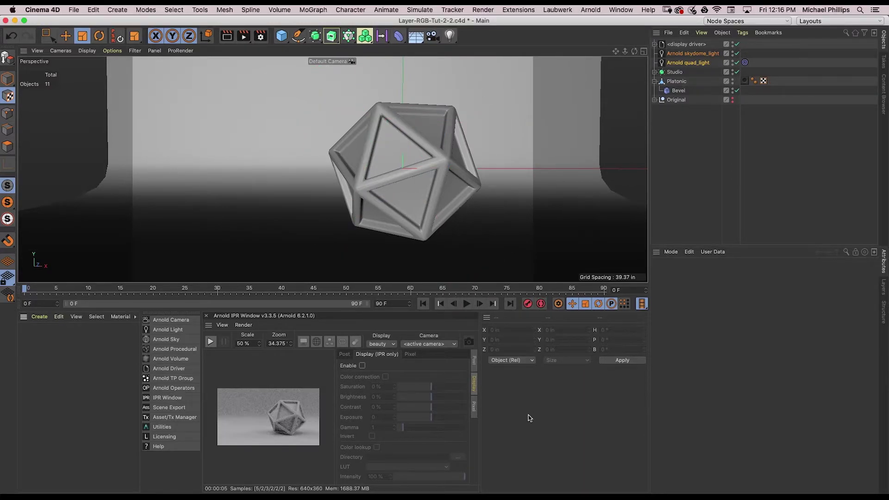
# - Create an Arnold standard_surface material and apply it to the Platonic with Cubic projection
pyautogui.click(40, 317)
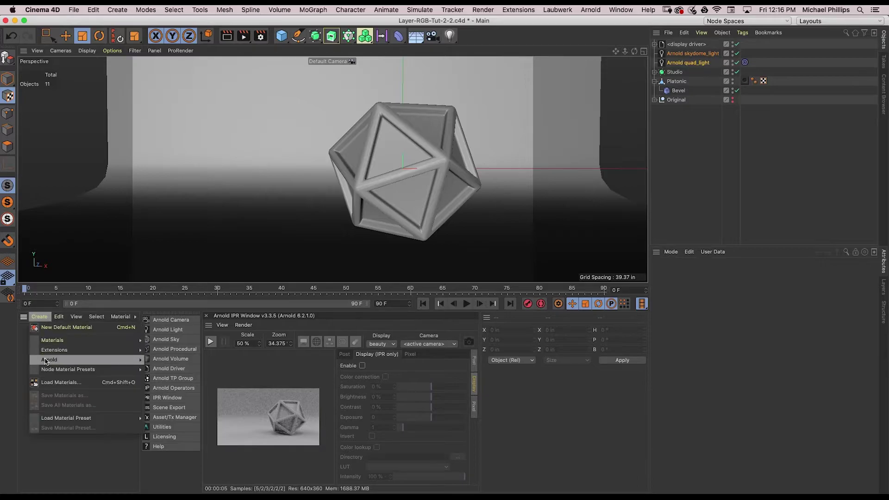
pyautogui.moveTo(50, 360)
pyautogui.moveTo(157, 369)
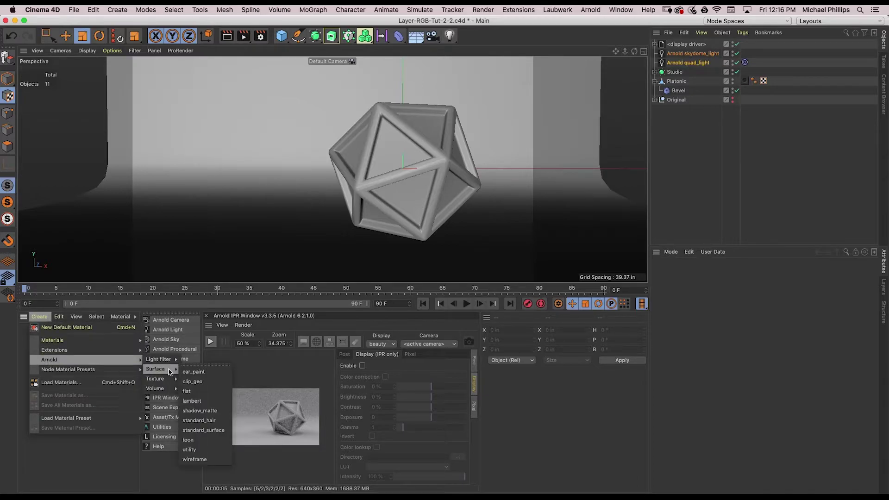
pyautogui.click(215, 431)
pyautogui.moveTo(28, 333)
pyautogui.mouseDown()
pyautogui.moveTo(198, 224)
pyautogui.moveTo(730, 74)
pyautogui.moveTo(682, 85)
pyautogui.mouseUp()
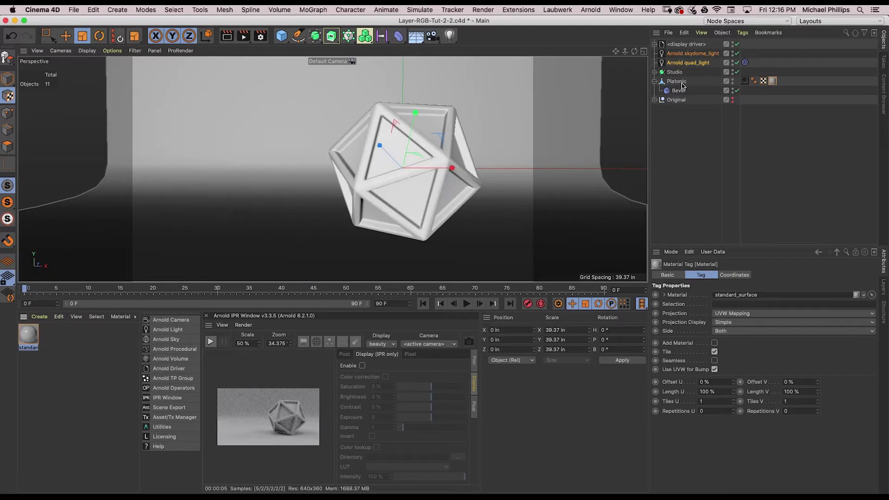
pyautogui.click(764, 319)
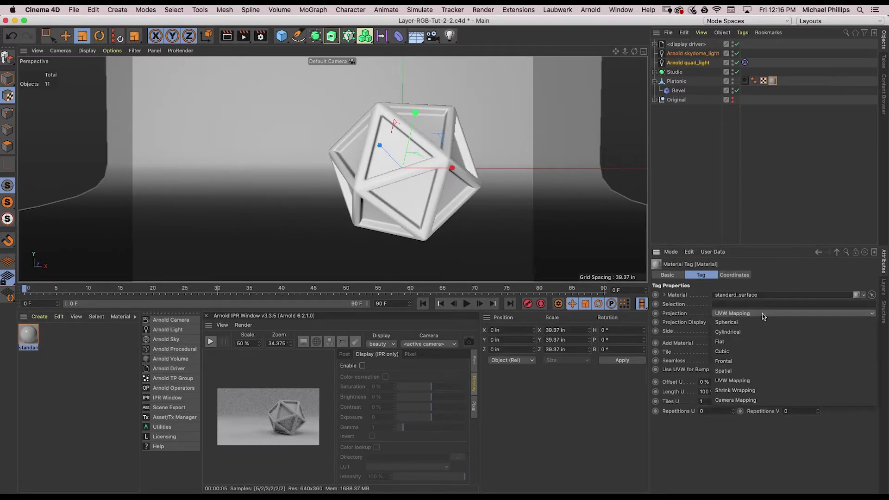
pyautogui.click(770, 353)
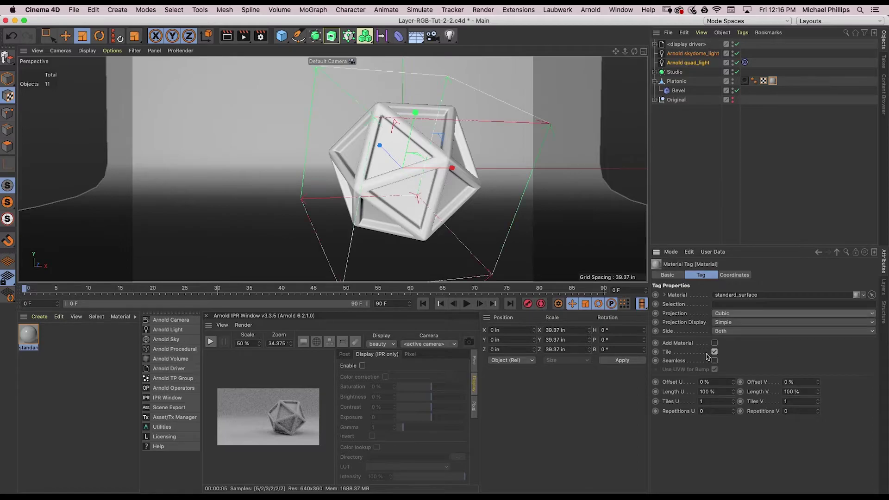
# - Open the material's shader network and set its base colour to hex 309C4D
pyautogui.doubleClick(29, 341)
pyautogui.doubleClick(180, 152)
pyautogui.click(255, 101)
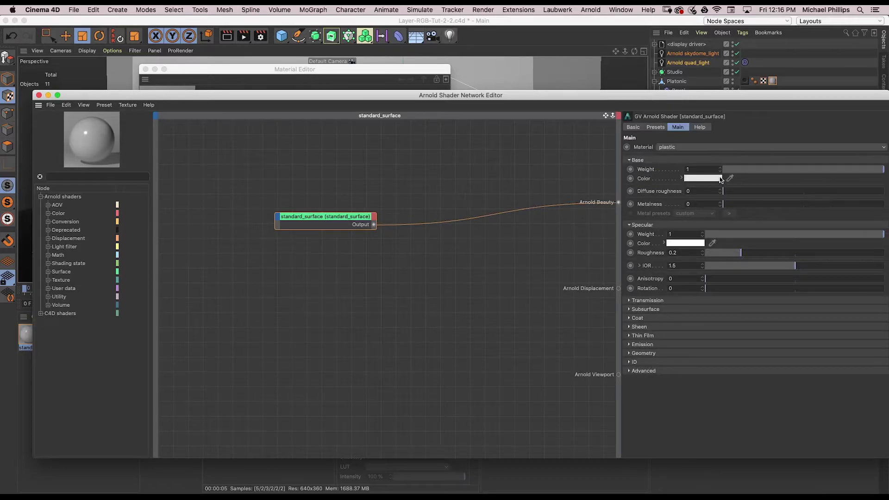
pyautogui.click(721, 180)
pyautogui.click(654, 161)
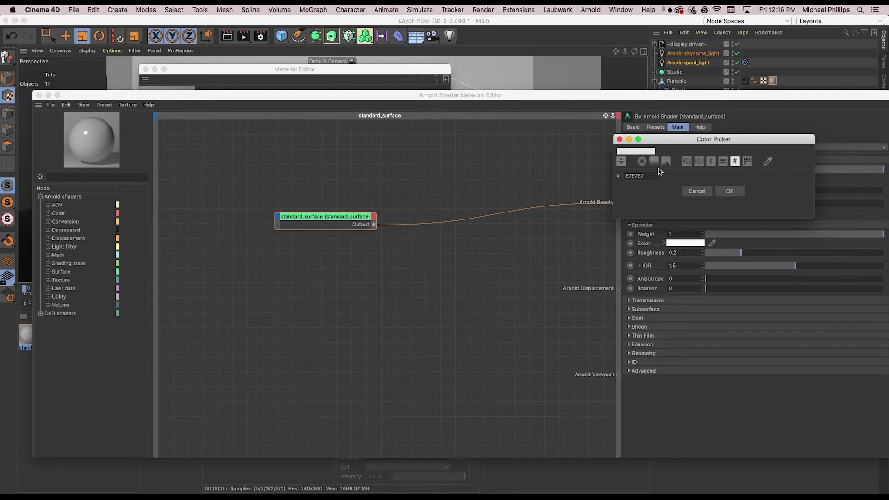
pyautogui.doubleClick(642, 176)
pyautogui.write('309C4D')
pyautogui.click(731, 191)
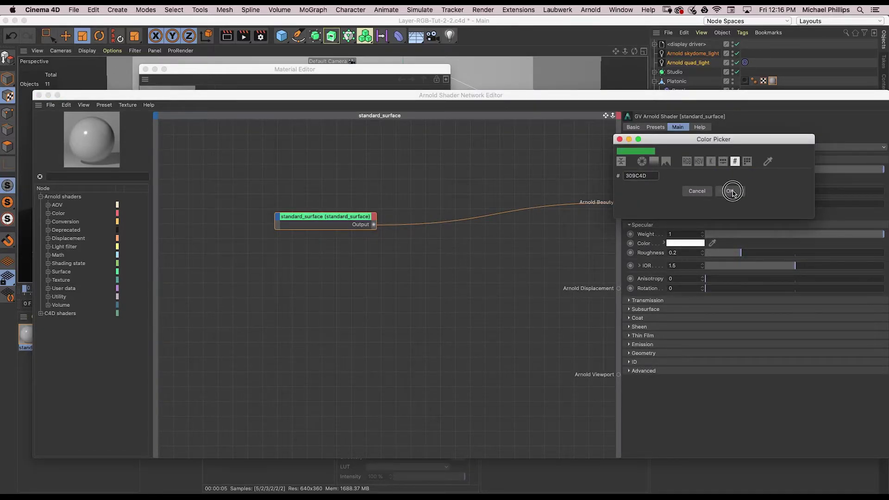
# - Set the coat weight to 1 and rename the node 'Green'
pyautogui.click(629, 318)
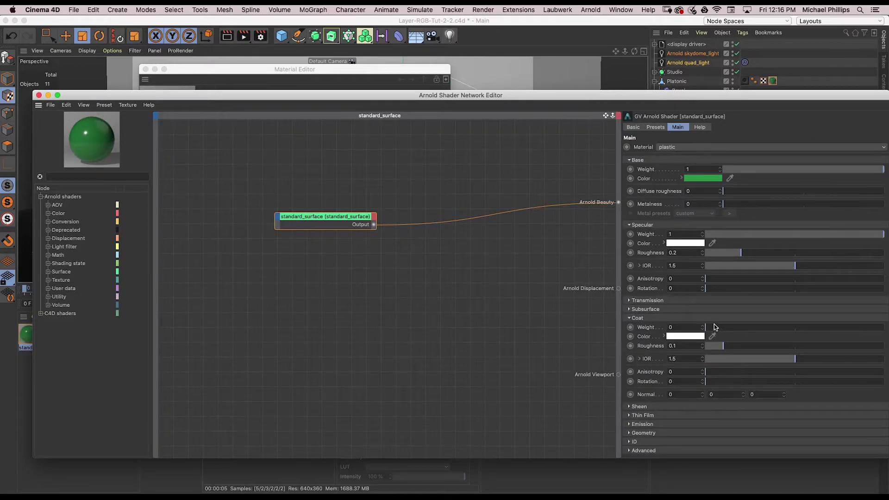
pyautogui.moveTo(709, 329); pyautogui.dragTo(885, 327)
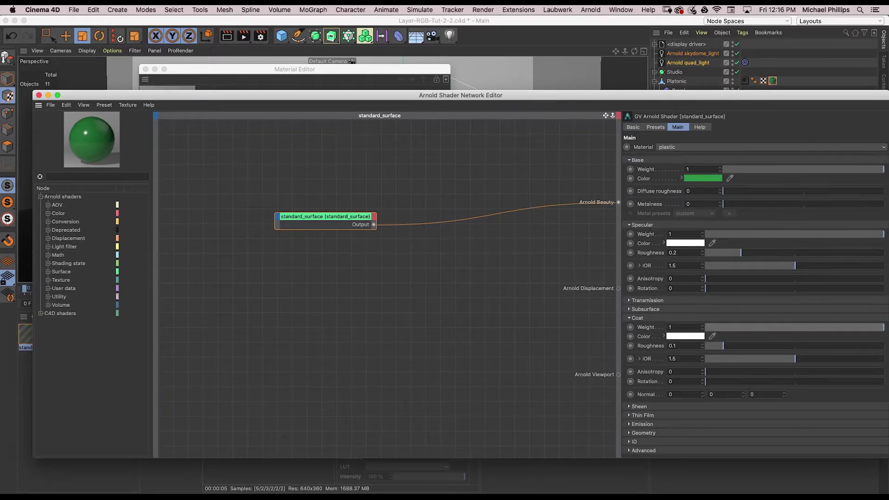
pyautogui.rightClick(341, 214)
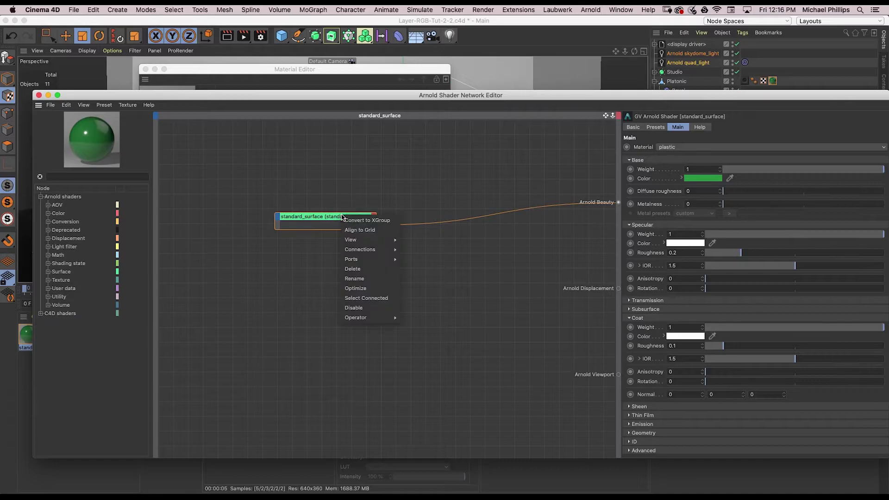
pyautogui.click(385, 280)
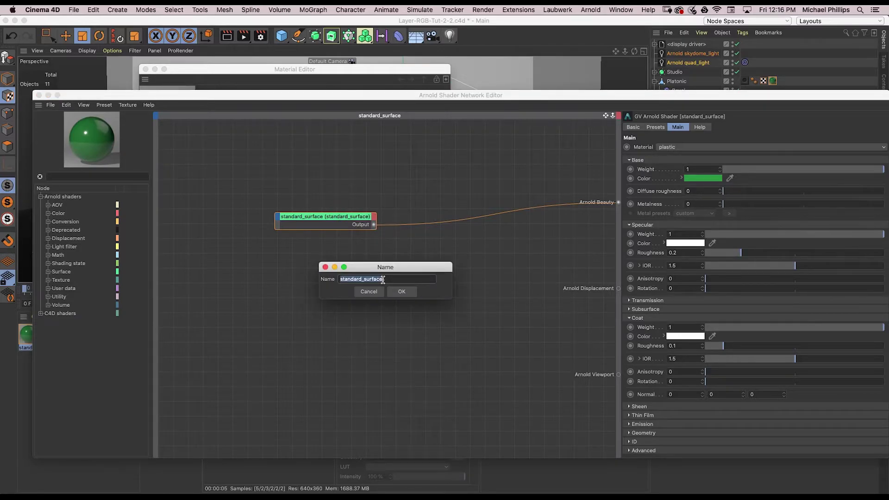
pyautogui.write('Green')
pyautogui.press('Return')
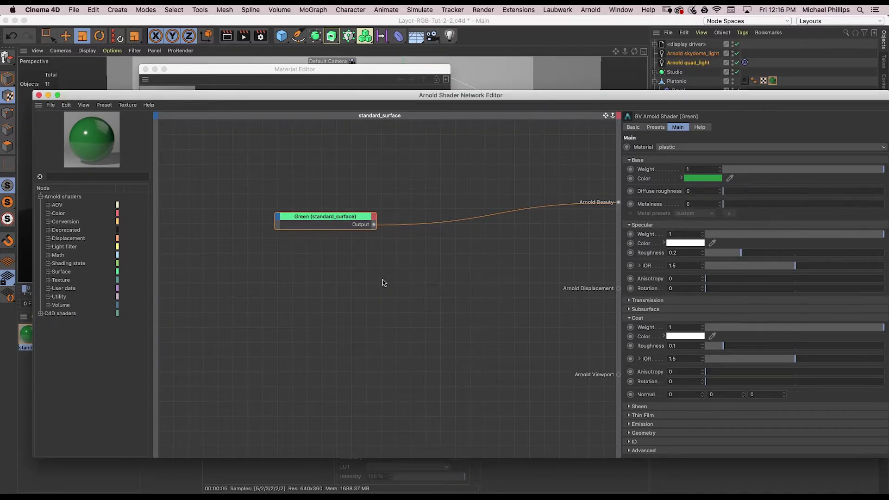
pyautogui.click(91, 176)
# - Add a second standard_surface node set to metal with the iron preset
pyautogui.write('stand')
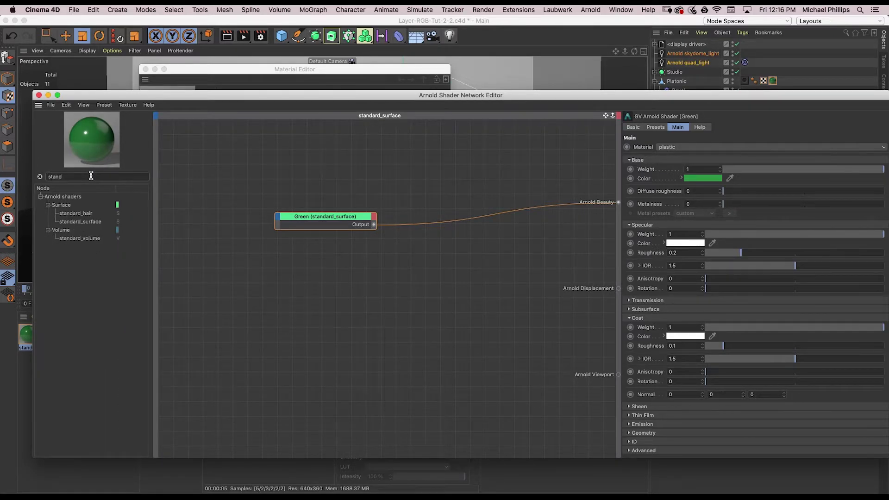
pyautogui.moveTo(81, 221); pyautogui.dragTo(307, 282)
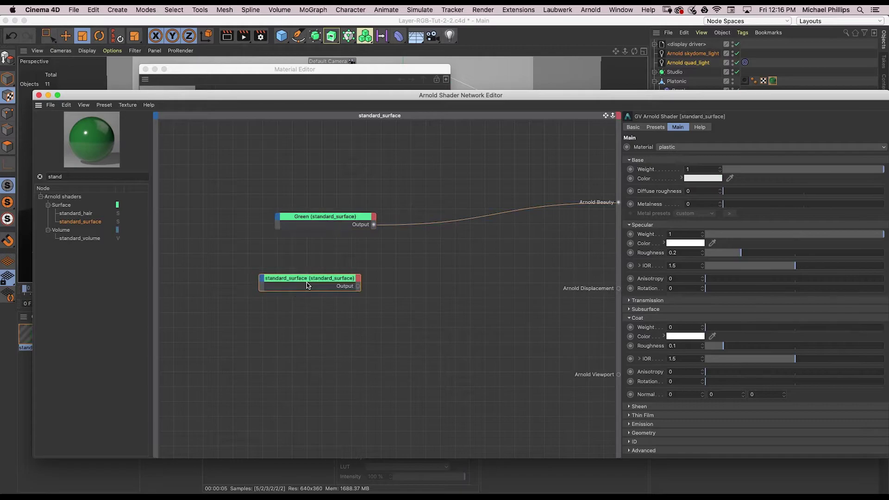
pyautogui.click(705, 147)
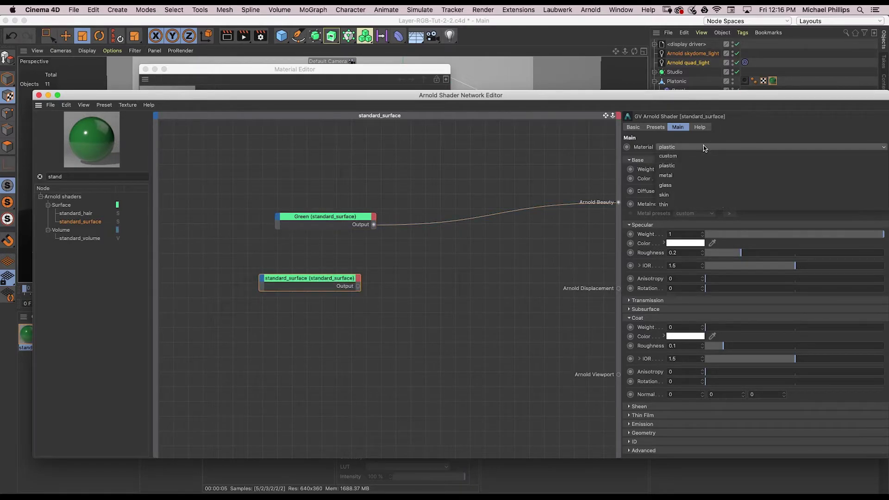
pyautogui.click(689, 176)
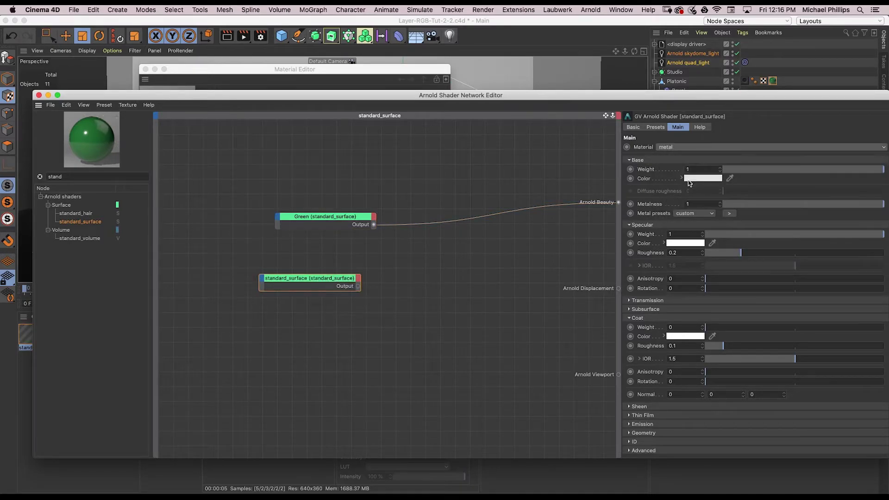
pyautogui.click(697, 214)
pyautogui.click(682, 264)
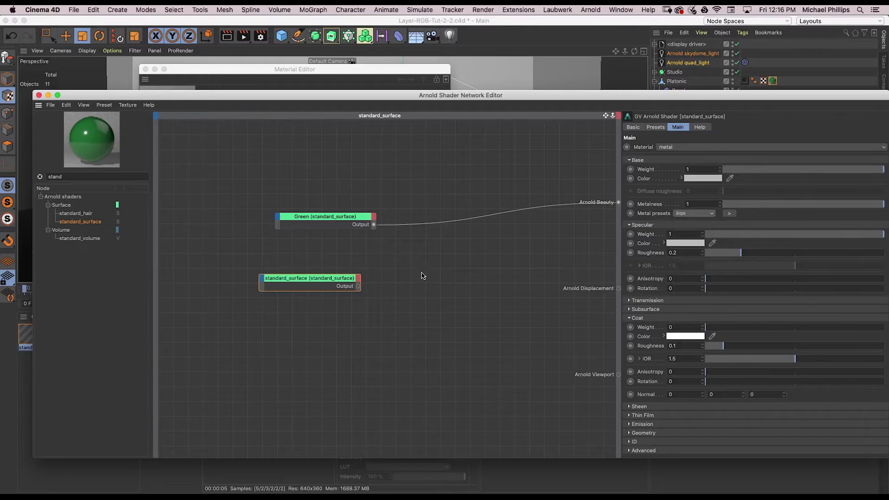
# - Rename the metal node 'Chrome'
pyautogui.rightClick(300, 278)
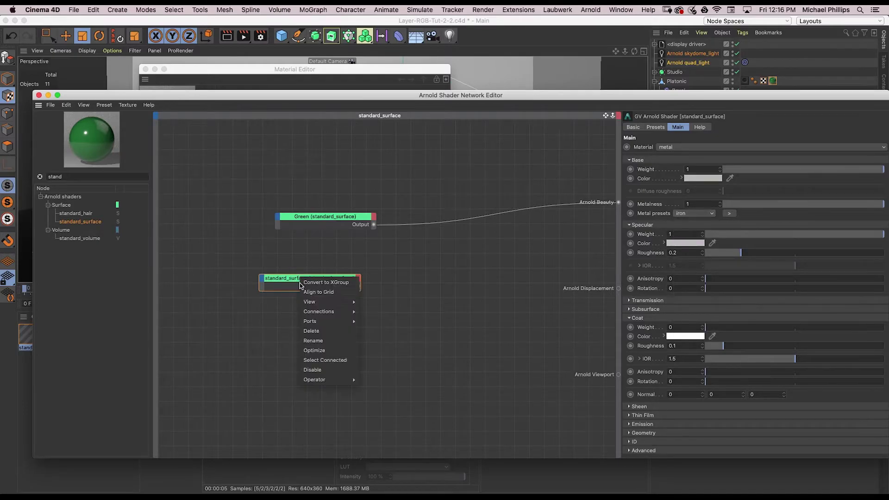
pyautogui.click(325, 341)
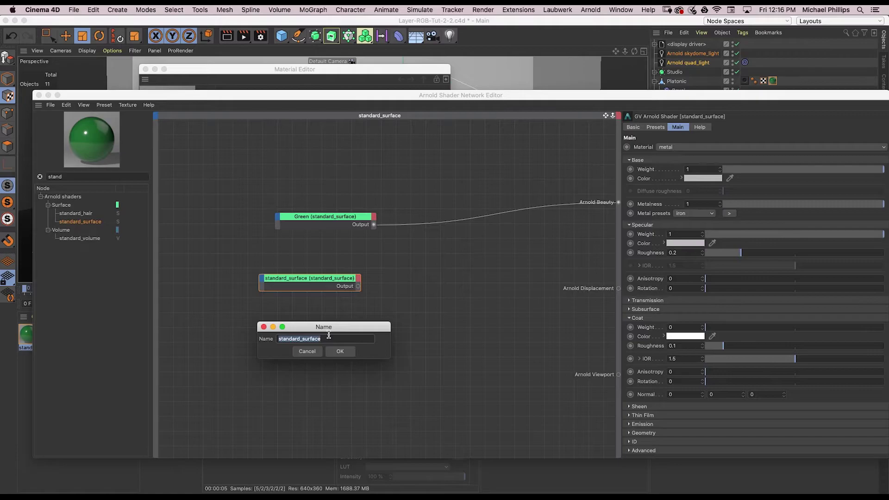
pyautogui.write('Chrome')
pyautogui.press('Return')
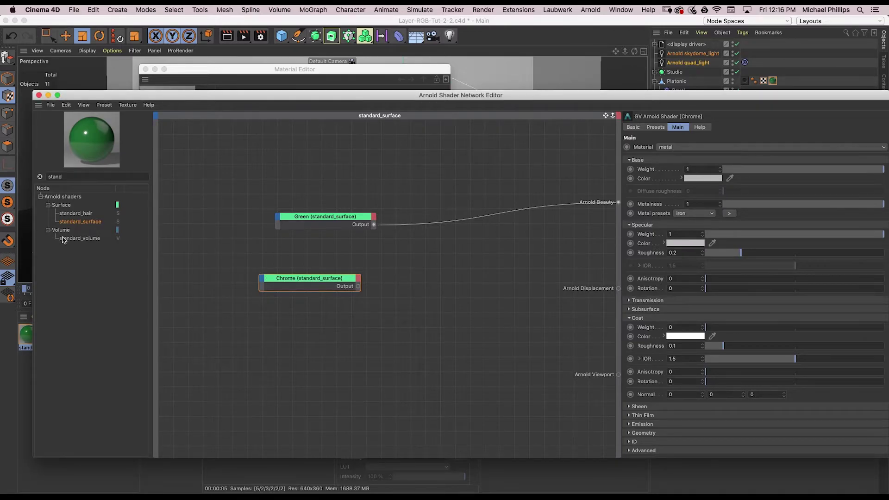
# - Search for 'layer' and add a layer_shader node feeding Arnold Beauty
pyautogui.click(35, 176)
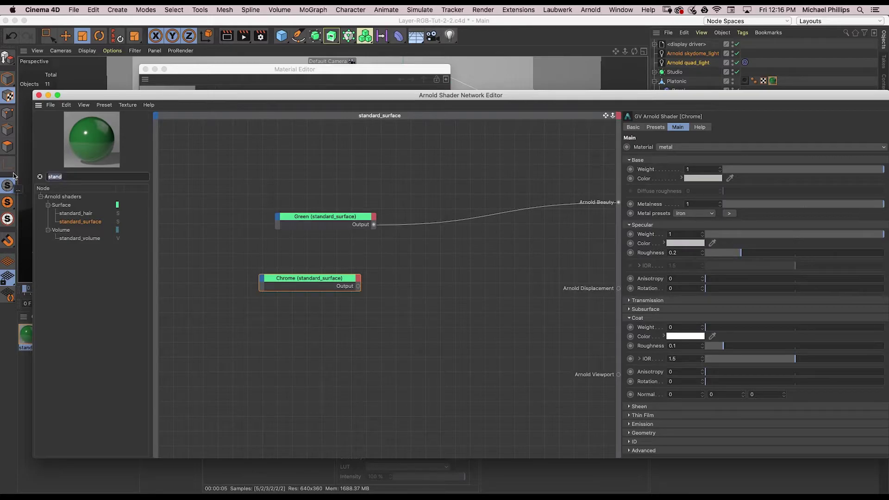
pyautogui.write('layer')
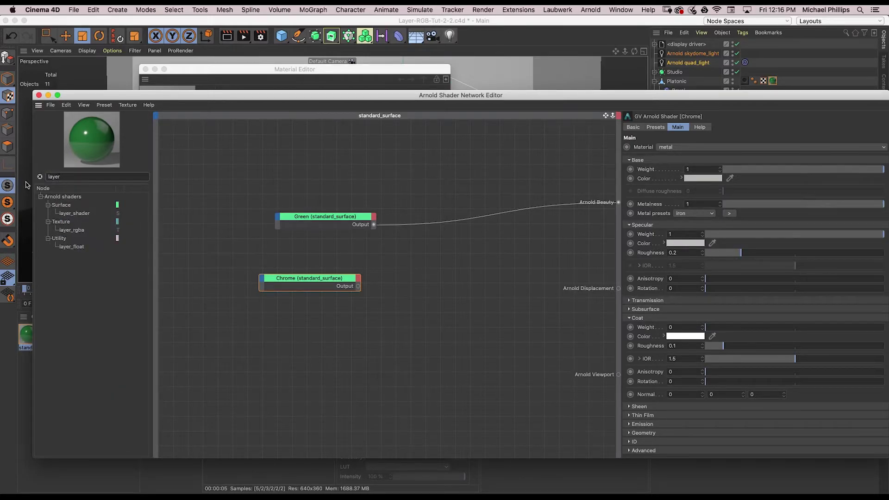
pyautogui.moveTo(74, 213); pyautogui.dragTo(617, 202)
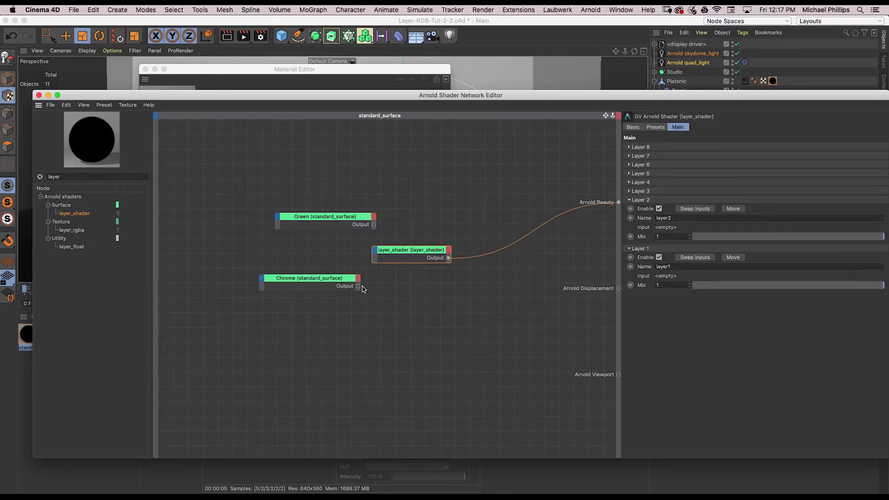
# - Wire Chrome into Layer 1 and Green into Layer 2 of the layer_shader
pyautogui.moveTo(358, 286); pyautogui.dragTo(382, 254)
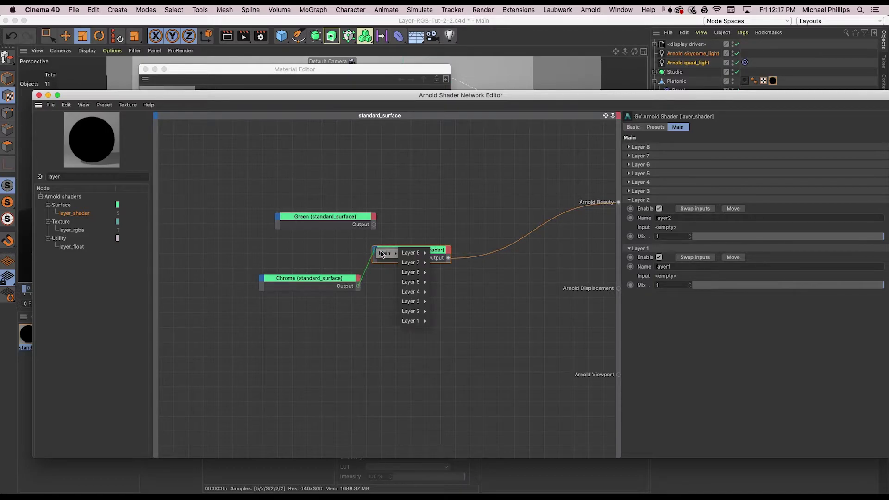
pyautogui.click(433, 320)
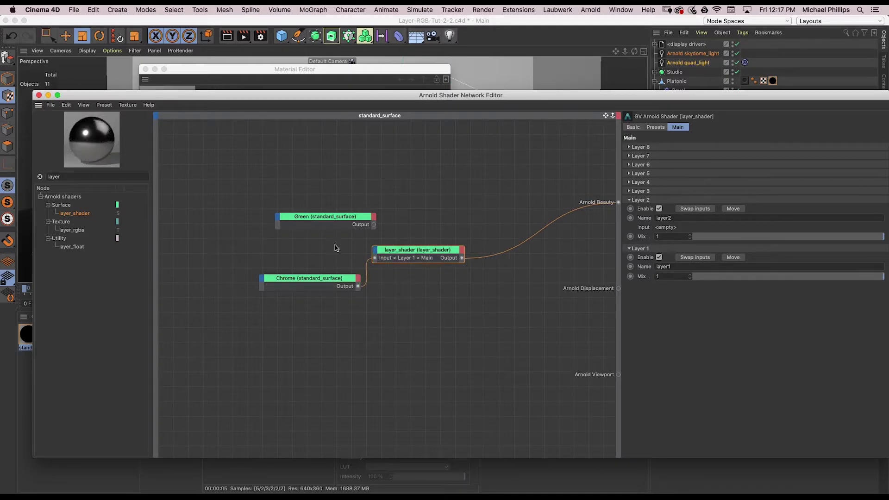
pyautogui.click(328, 218)
pyautogui.moveTo(373, 225); pyautogui.dragTo(375, 253)
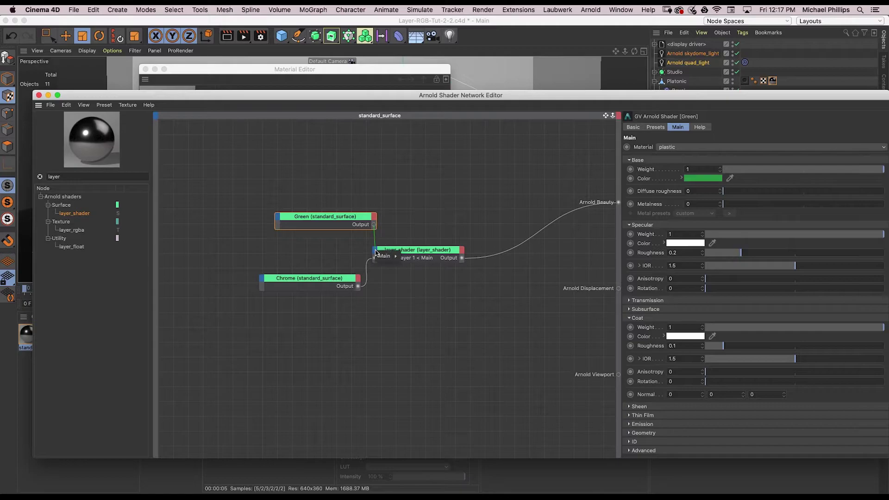
pyautogui.click(432, 314)
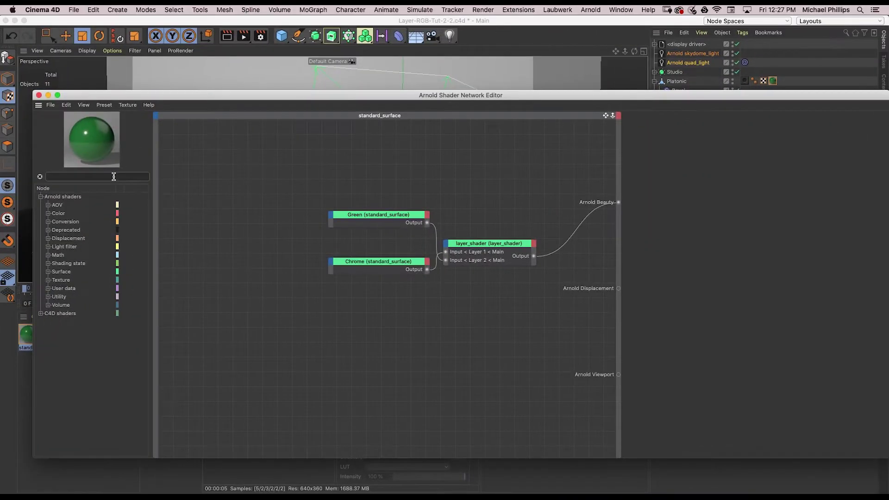
# - Add an image node loading BW-Metal_1.jpg and name it 'Gun-Metal'
pyautogui.write('ima')
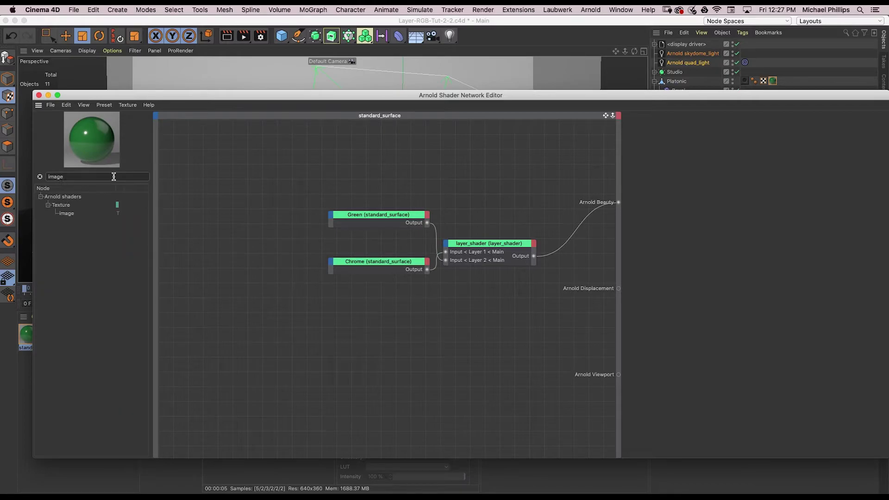
pyautogui.write('ge')
pyautogui.moveTo(68, 214); pyautogui.dragTo(244, 244)
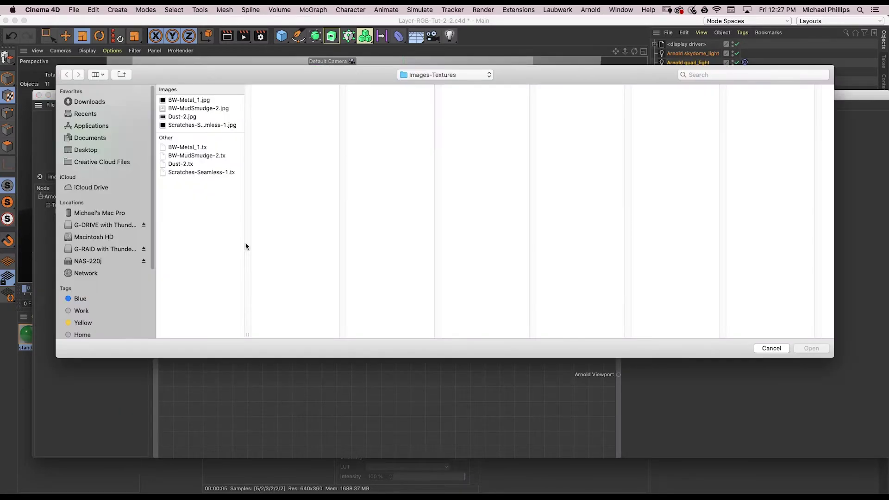
pyautogui.click(189, 100)
pyautogui.click(812, 348)
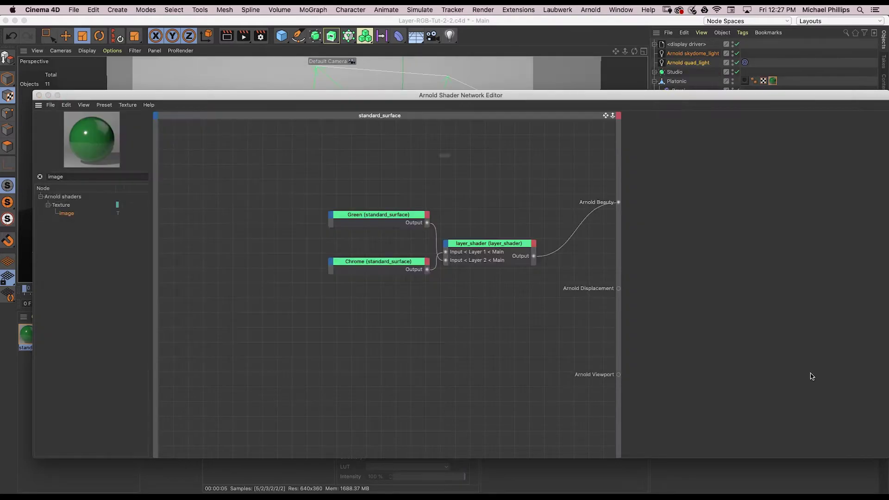
pyautogui.click(469, 181)
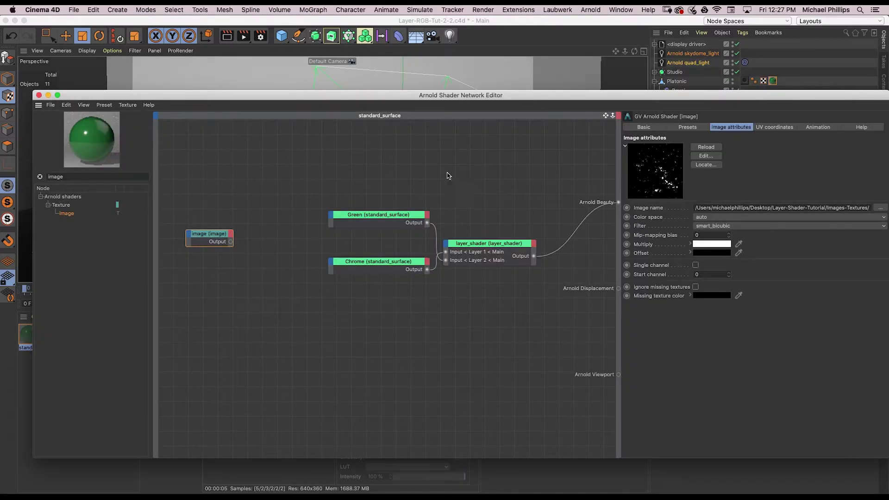
pyautogui.rightClick(224, 245)
pyautogui.click(245, 292)
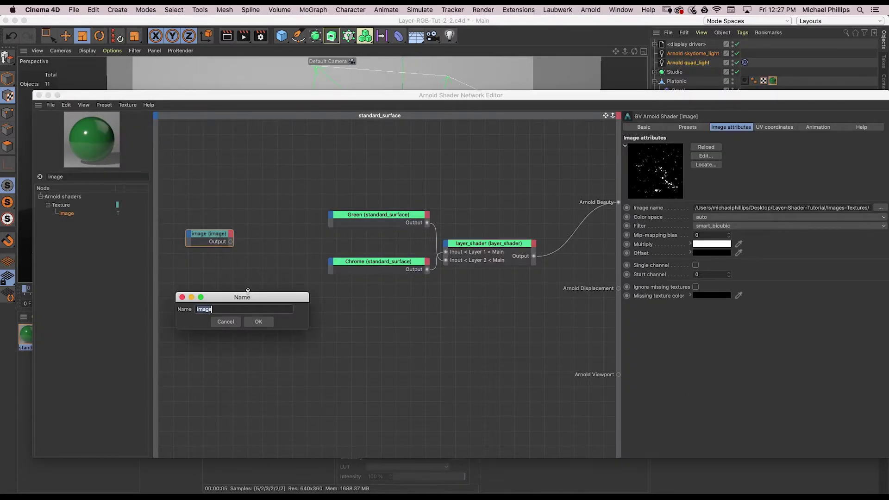
pyautogui.write('Gun-Metal')
pyautogui.press('Return')
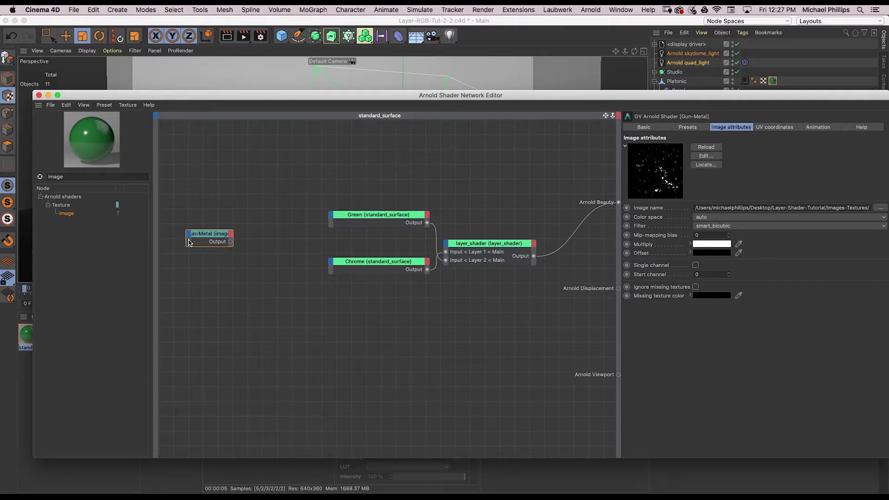
pyautogui.moveTo(186, 239); pyautogui.dragTo(218, 194)
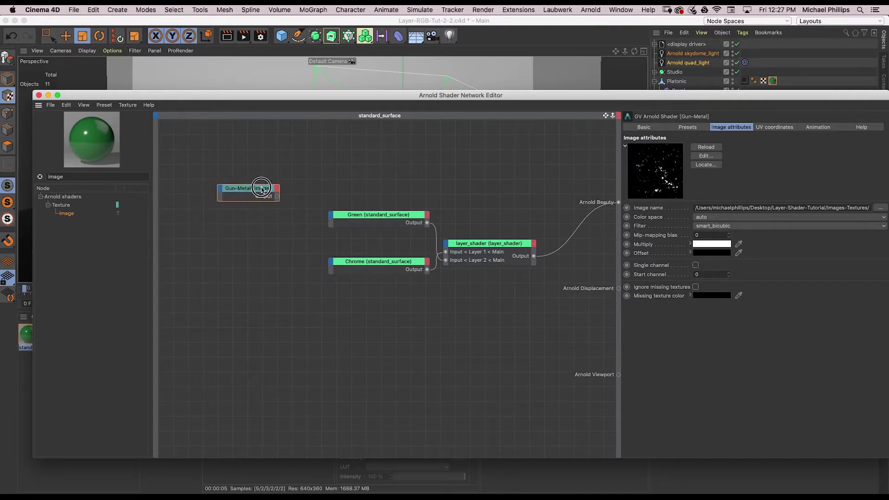
# - Add an image node loading BW-MudSmudge-2.jpg and name it 'Smudges' below Gun-Metal
pyautogui.moveTo(68, 214); pyautogui.dragTo(234, 252)
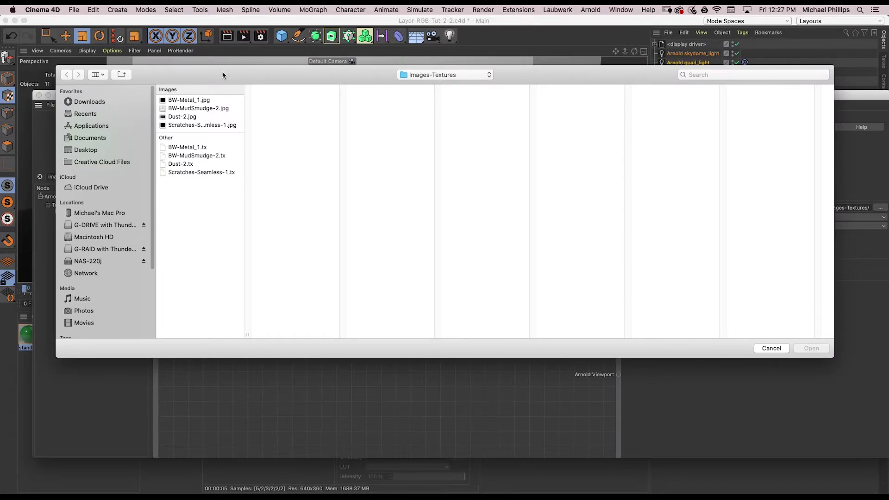
pyautogui.click(224, 108)
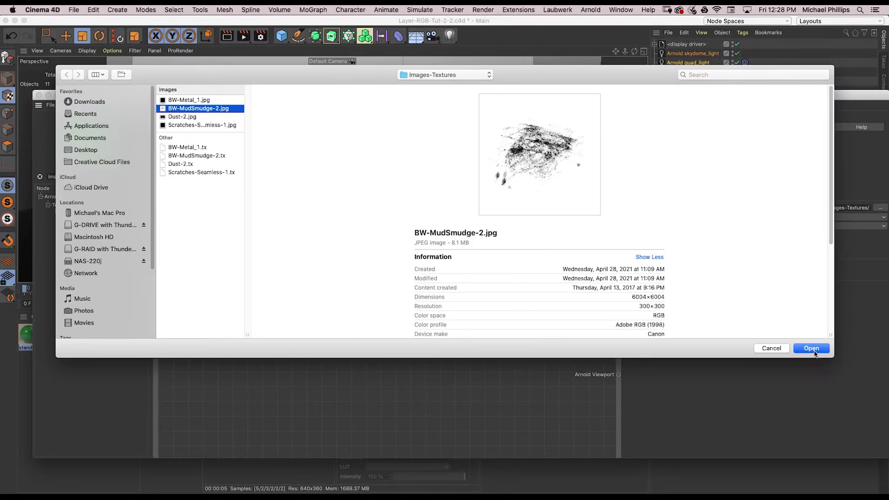
pyautogui.click(817, 350)
pyautogui.click(471, 177)
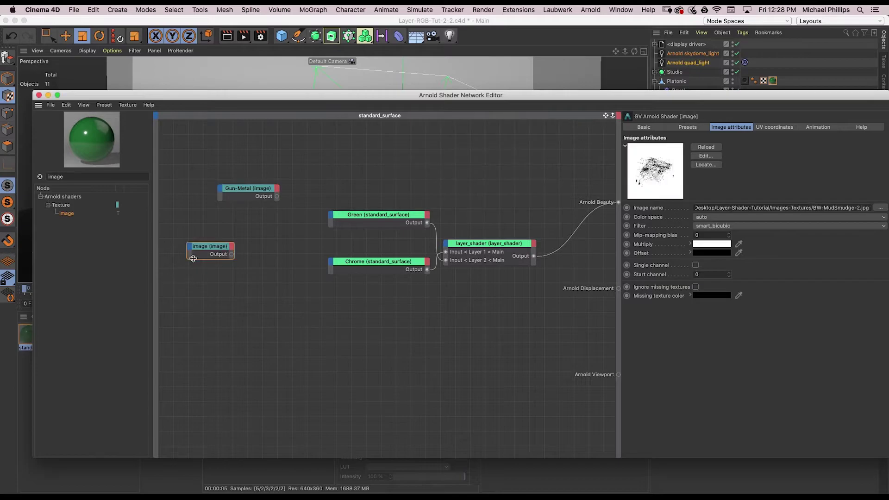
pyautogui.rightClick(211, 247)
pyautogui.click(257, 310)
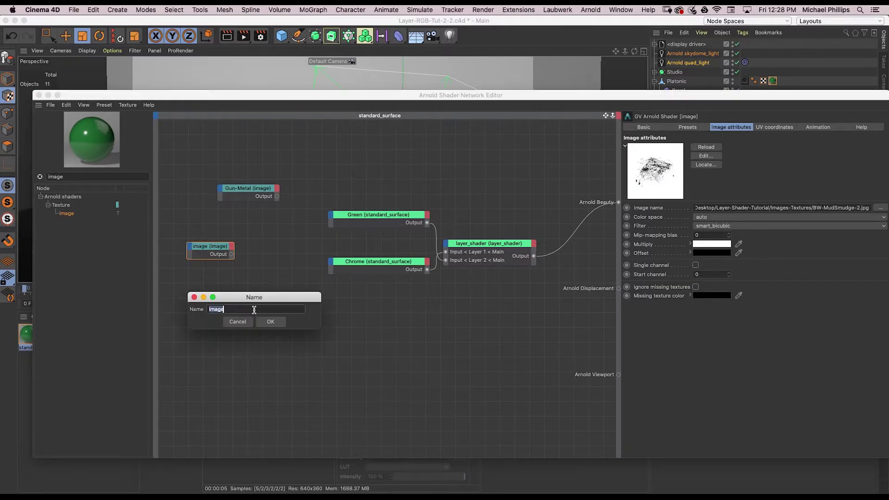
pyautogui.write('Smudges')
pyautogui.press('Return')
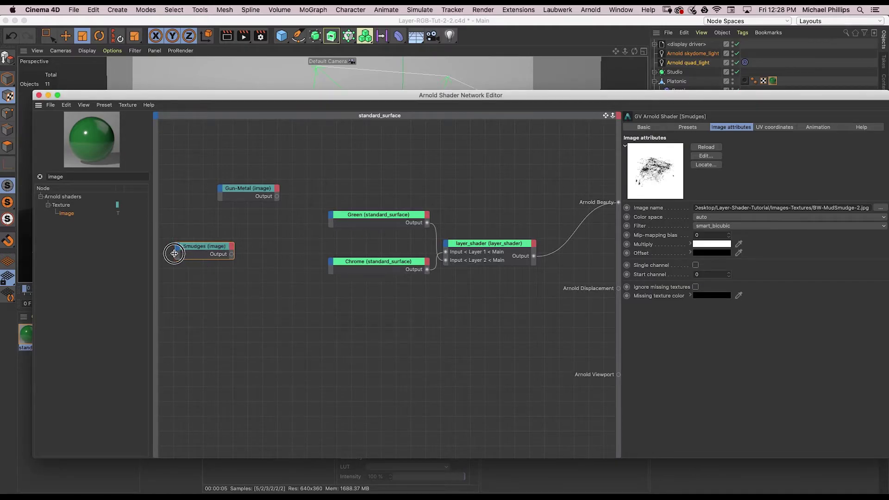
pyautogui.moveTo(204, 249); pyautogui.dragTo(252, 220)
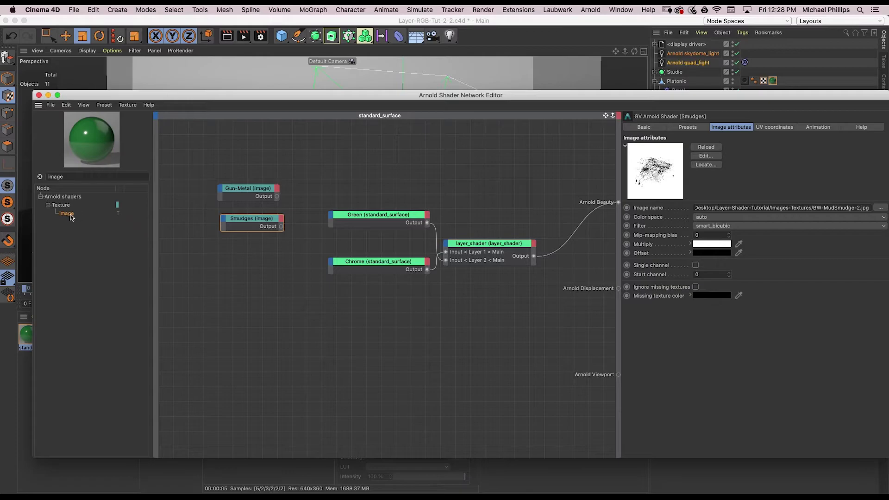
# - Add an image node loading Scratches-Seamless-1.jpg and name it 'Scratches'
pyautogui.moveTo(71, 218); pyautogui.dragTo(290, 278)
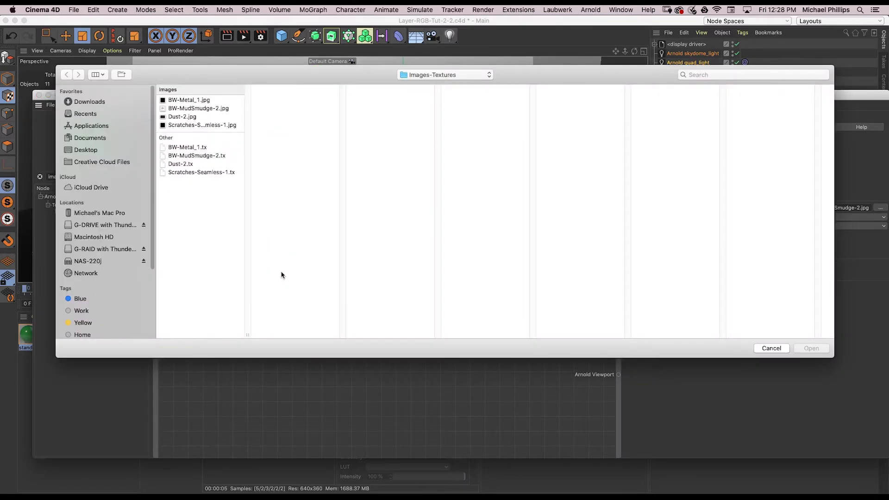
pyautogui.click(207, 126)
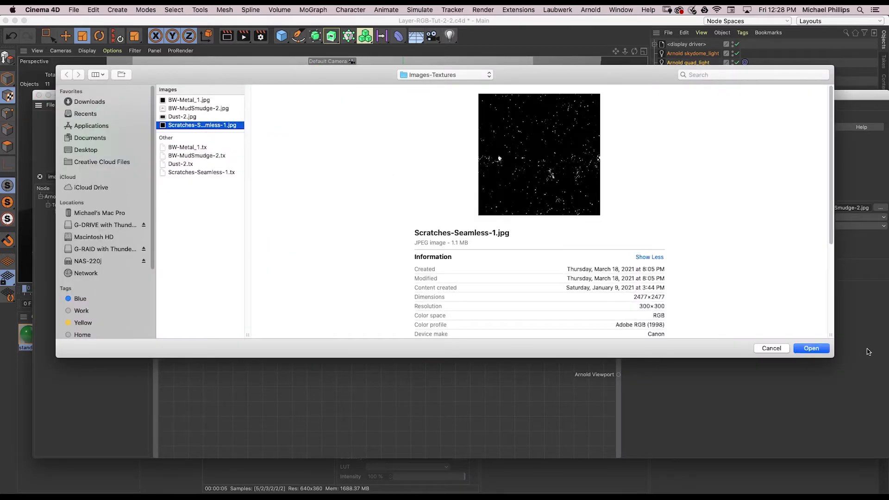
pyautogui.click(806, 350)
pyautogui.click(465, 178)
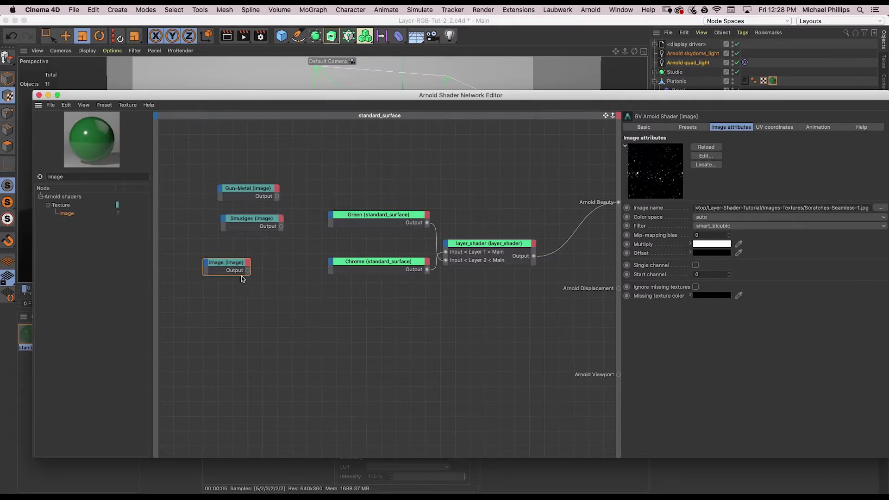
pyautogui.rightClick(229, 265)
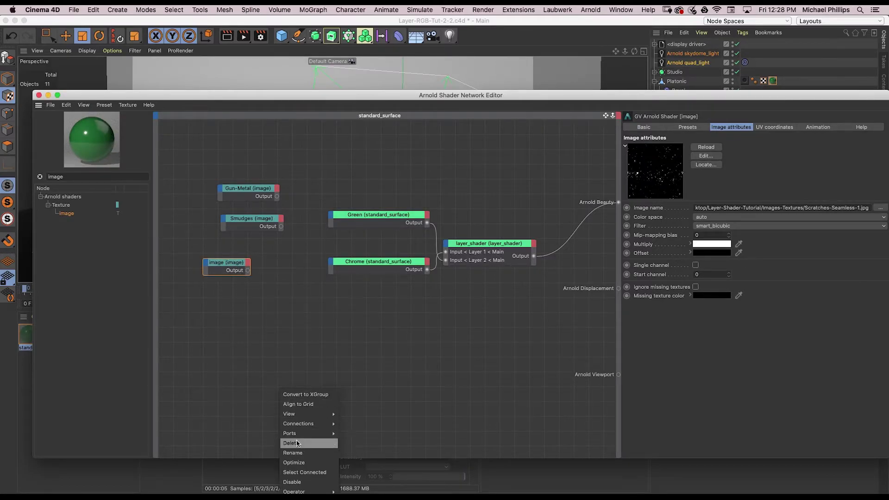
pyautogui.click(296, 452)
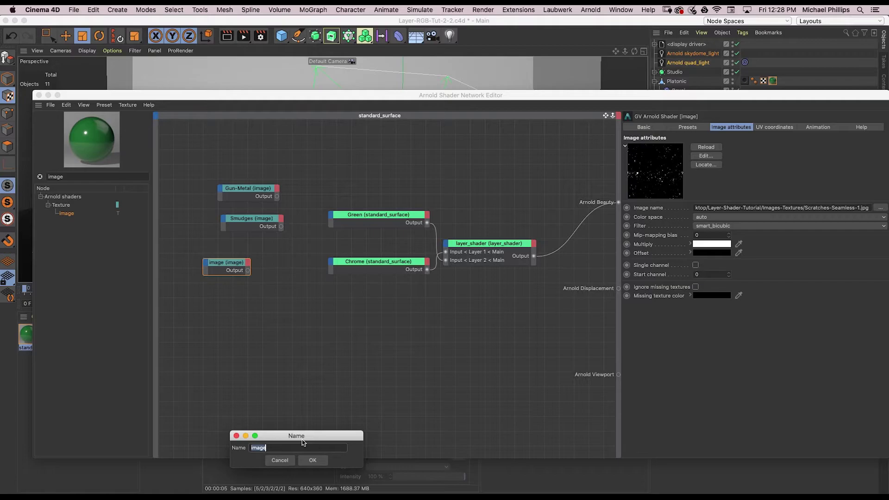
pyautogui.write('Scratc')
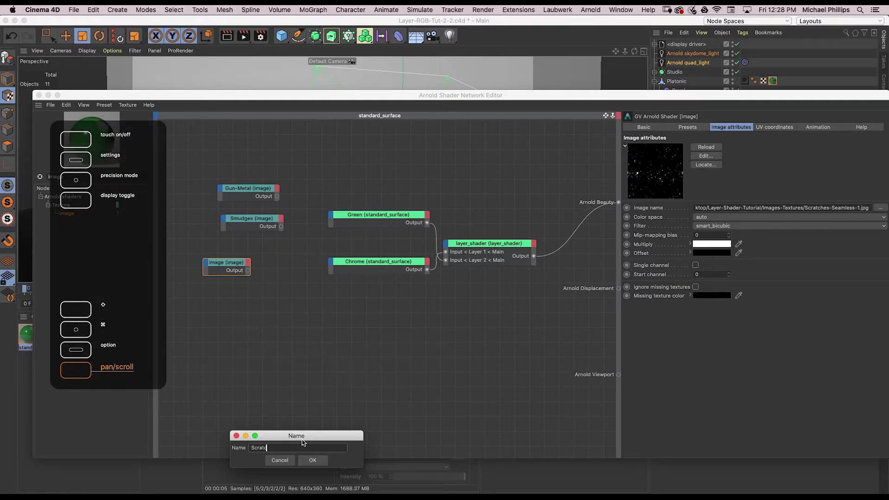
pyautogui.write('hes')
pyautogui.press('Return')
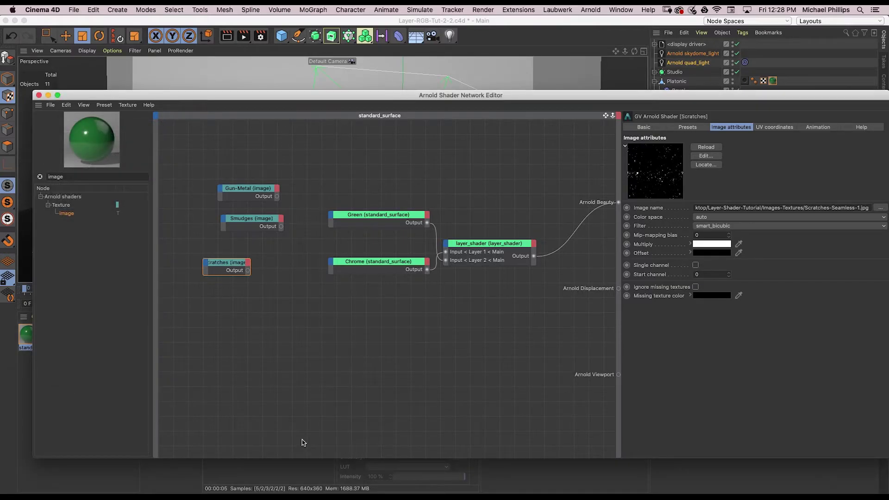
pyautogui.moveTo(227, 264); pyautogui.dragTo(243, 261)
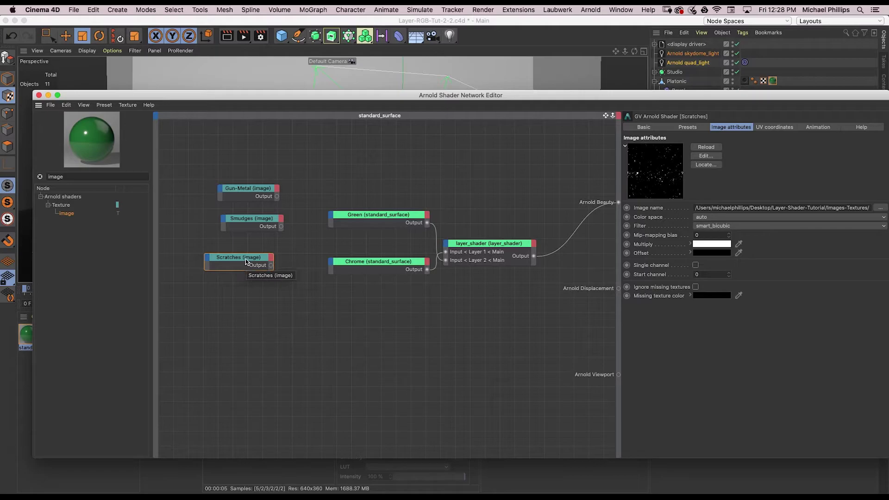
# - Add a complement node and feed the Smudges output into its main input
pyautogui.click(241, 220)
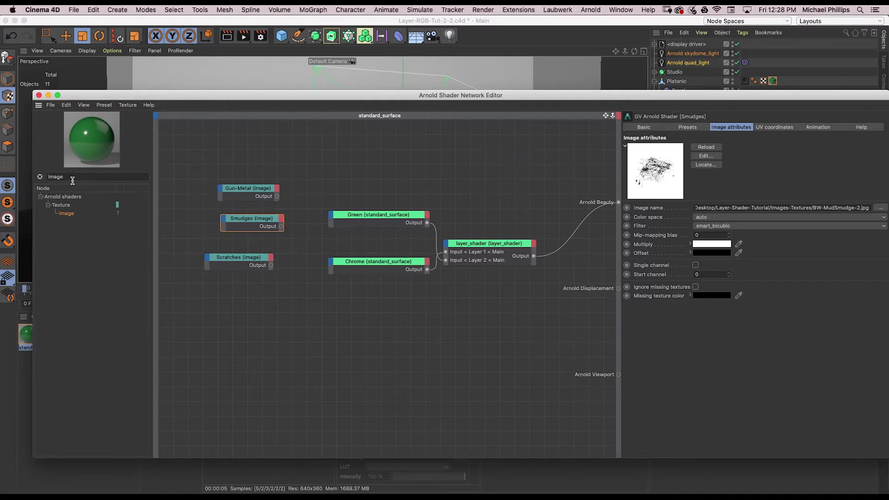
pyautogui.click(40, 177)
pyautogui.write('invert')
pyautogui.moveTo(83, 214); pyautogui.dragTo(331, 176)
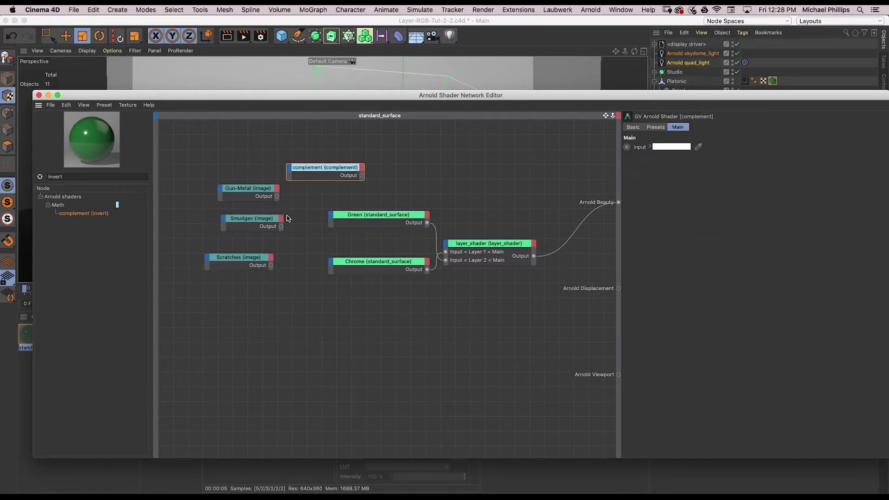
pyautogui.moveTo(277, 226)
pyautogui.mouseDown()
pyautogui.moveTo(264, 166)
pyautogui.moveTo(265, 175)
pyautogui.moveTo(296, 169)
pyautogui.moveTo(617, 202)
pyautogui.mouseUp()
pyautogui.click(272, 168)
pyautogui.click(323, 173)
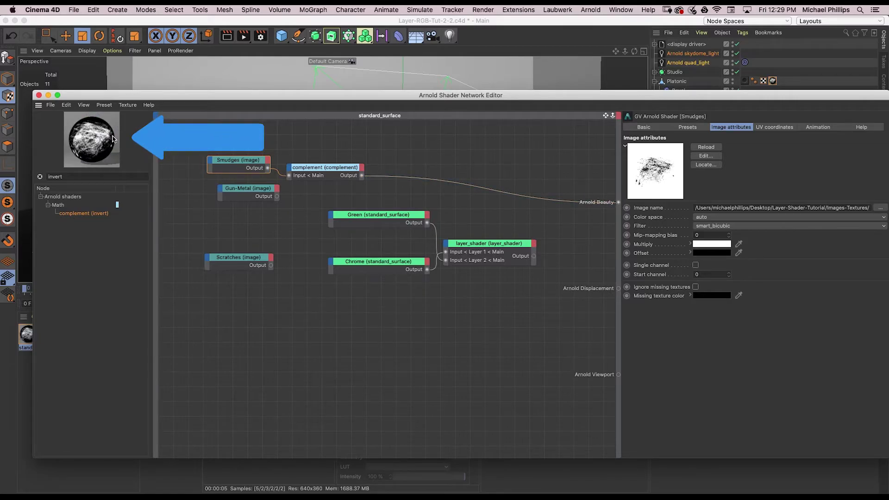
# - Disconnect the complement from the Beauty output and rearrange the Gun-Metal and Smudges nodes
pyautogui.click(440, 180)
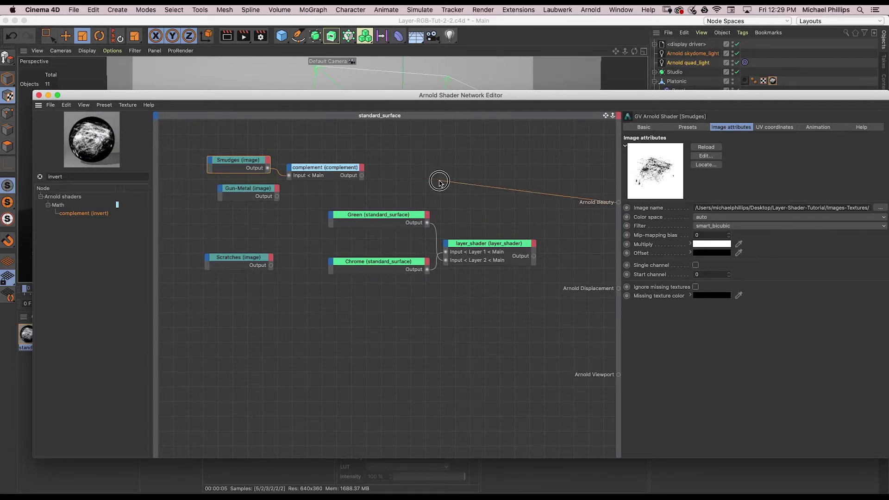
pyautogui.press('Delete')
pyautogui.moveTo(261, 188); pyautogui.dragTo(251, 214)
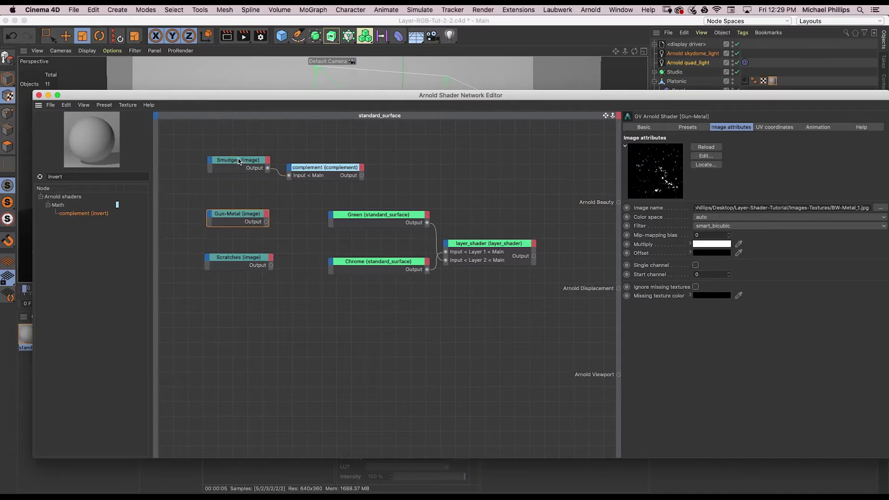
pyautogui.moveTo(239, 159); pyautogui.dragTo(239, 169)
# - Search 'layer' and add a layer_rgba node to the shader network
pyautogui.click(325, 168)
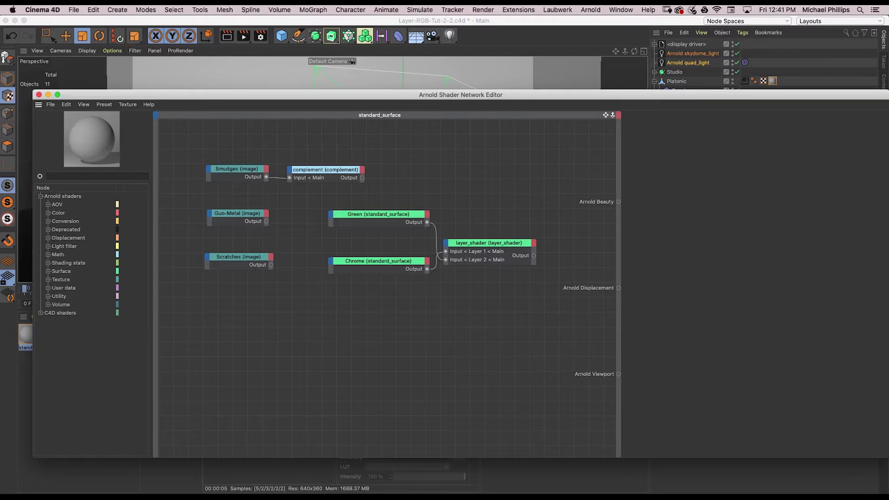
pyautogui.click(58, 176)
pyautogui.write('layer')
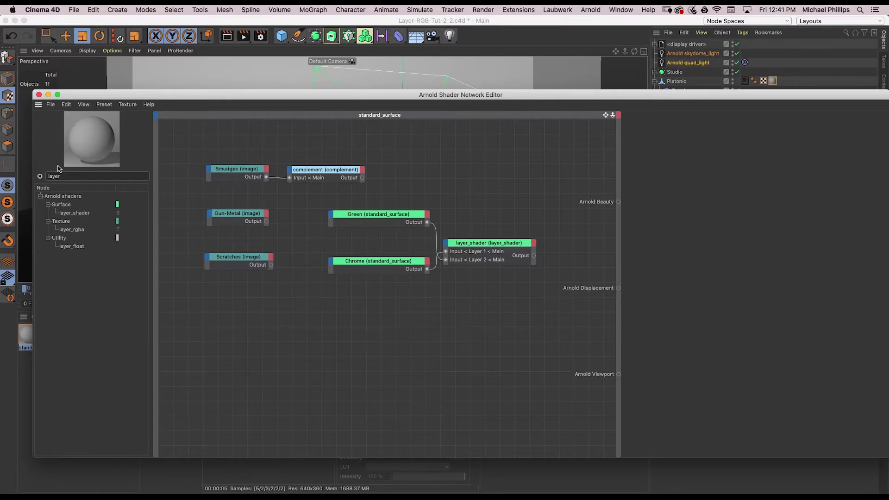
pyautogui.moveTo(69, 230); pyautogui.dragTo(450, 177)
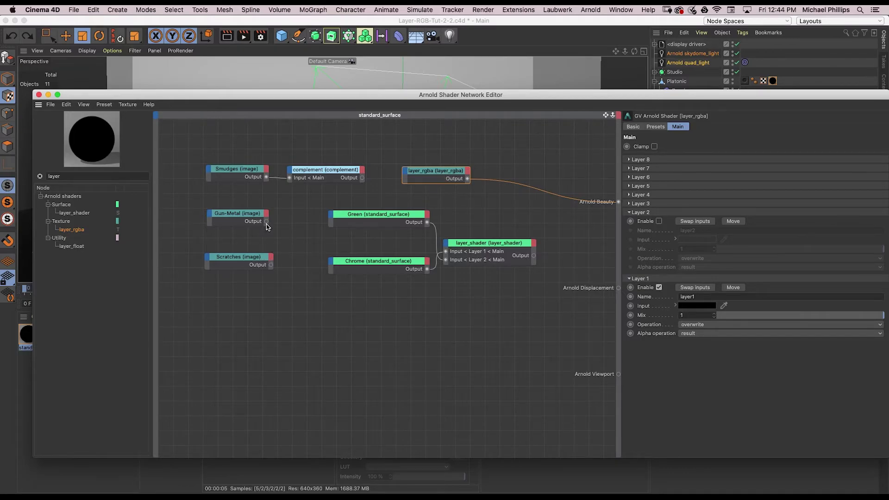
# - Wire Gun-Metal, Scratches and the inverted Smudges into layer_rgba Layers 1, 2 and 3
pyautogui.moveTo(267, 222); pyautogui.dragTo(467, 245)
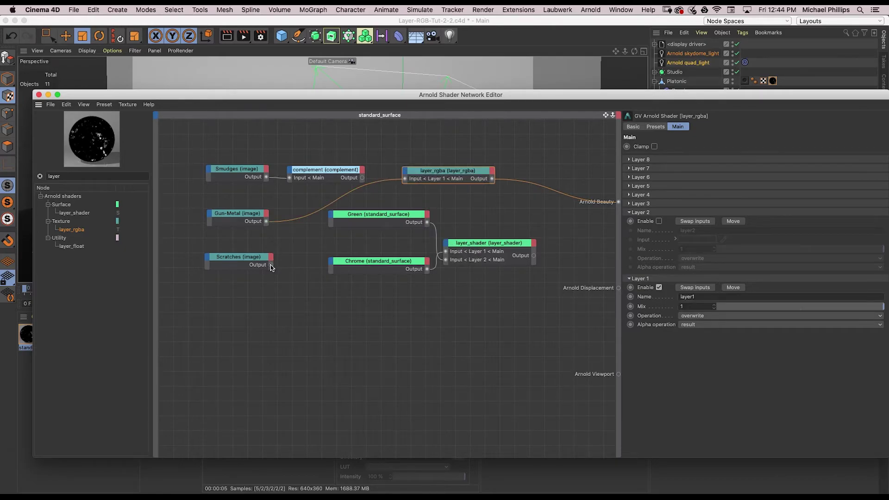
pyautogui.moveTo(271, 266); pyautogui.dragTo(465, 236)
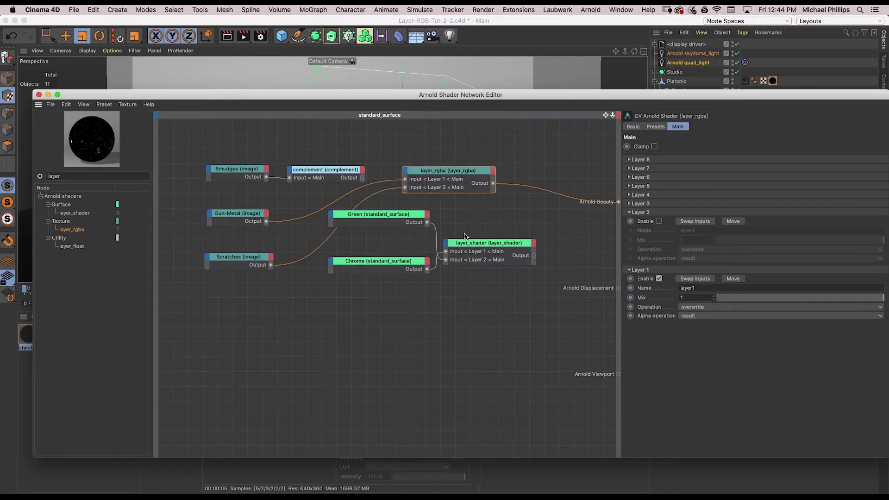
pyautogui.moveTo(361, 179); pyautogui.dragTo(468, 229)
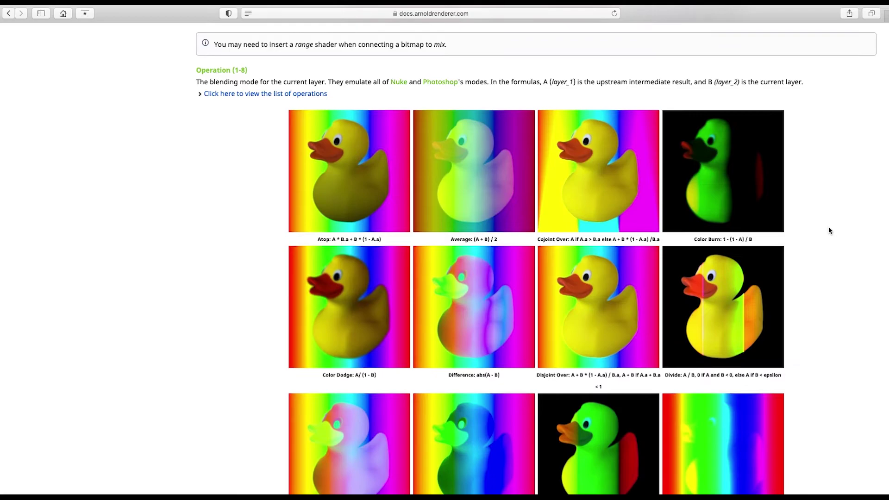
# - Scroll through the rubber-duck blend-mode example images on the Arnold layer_rgba docs page
pyautogui.scroll(-3, 828, 228)
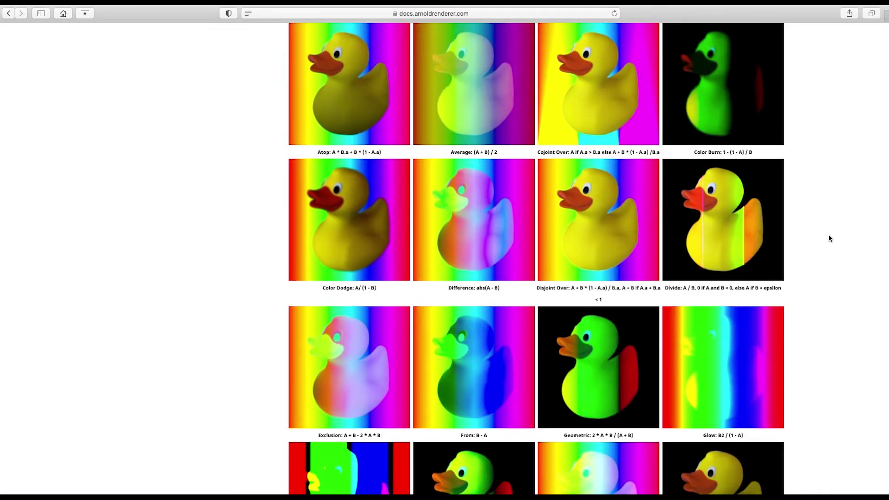
pyautogui.scroll(-2, 830, 238)
pyautogui.scroll(-1, 830, 238)
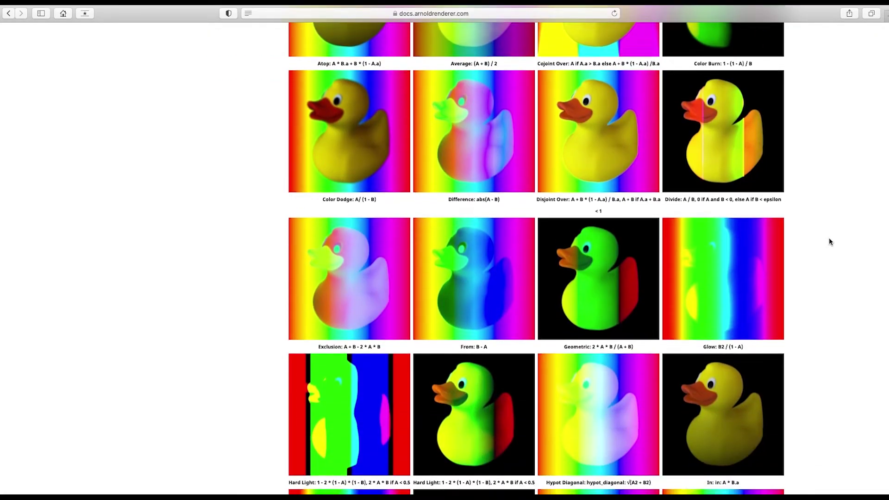
pyautogui.scroll(-4, 830, 241)
pyautogui.scroll(-1, 830, 242)
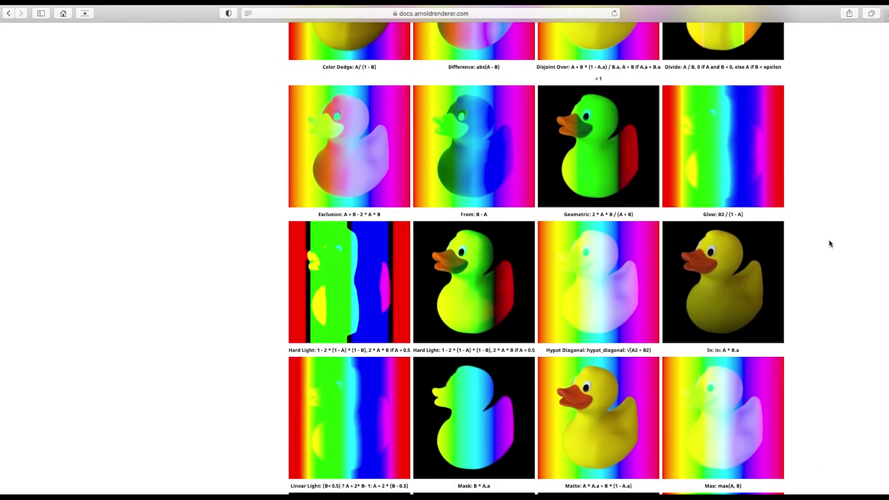
pyautogui.scroll(-3, 829, 243)
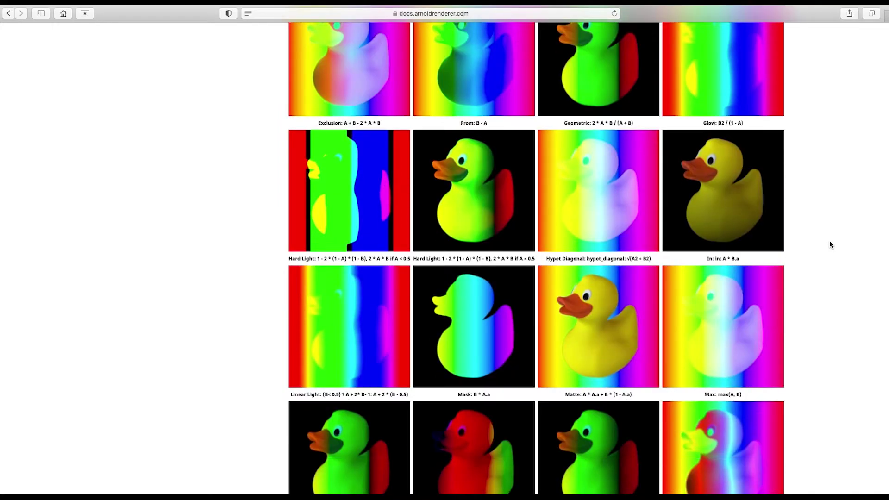
pyautogui.scroll(-5, 830, 240)
pyautogui.scroll(-4, 829, 241)
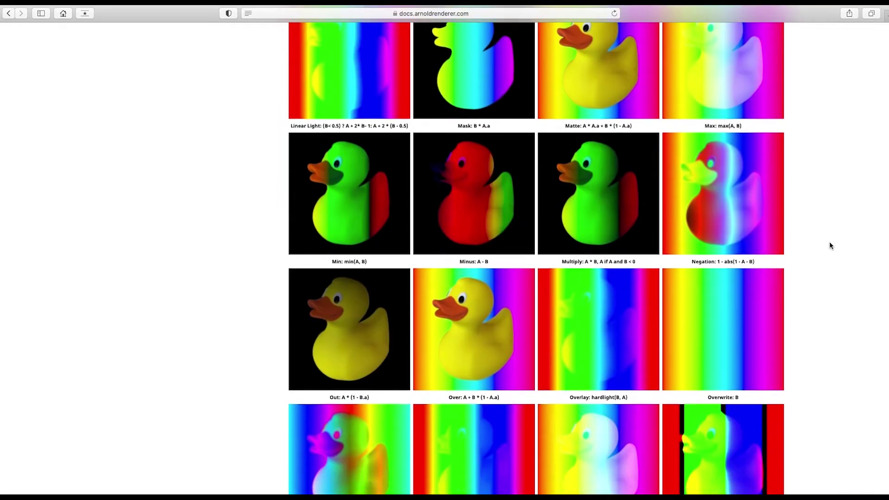
pyautogui.scroll(-6, 829, 241)
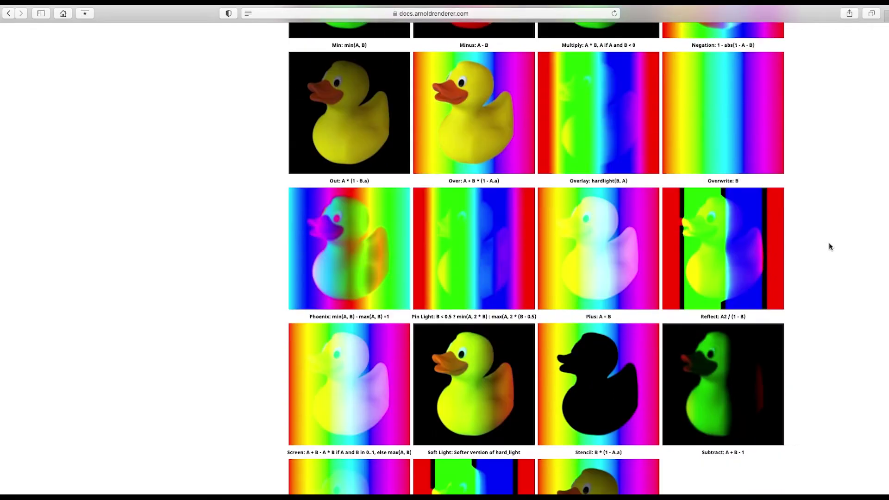
pyautogui.scroll(-3, 829, 244)
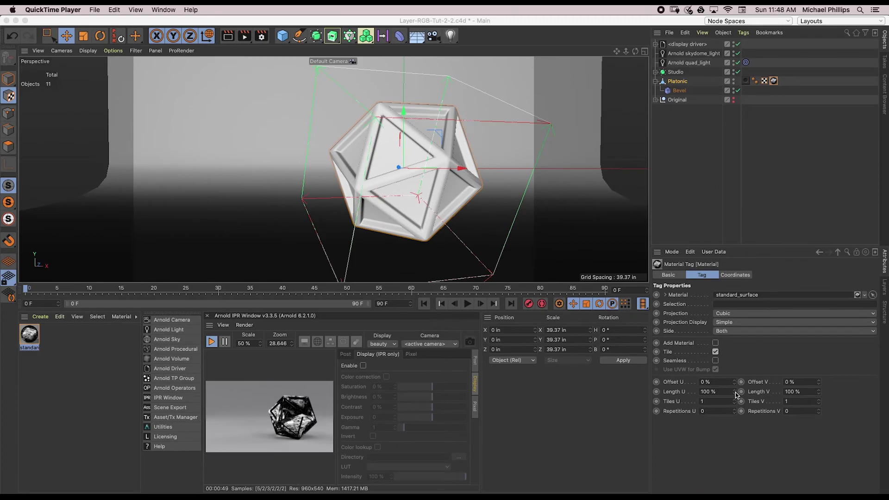
# - Try different Length V and Offset U/V values, then return the offsets to 0%
pyautogui.moveTo(818, 391)
pyautogui.mouseDown()
pyautogui.moveTo(818, 372)
pyautogui.moveTo(818, 403)
pyautogui.mouseUp()
pyautogui.moveTo(734, 383)
pyautogui.mouseDown()
pyautogui.moveTo(734, 375)
pyautogui.moveTo(734, 391)
pyautogui.mouseUp()
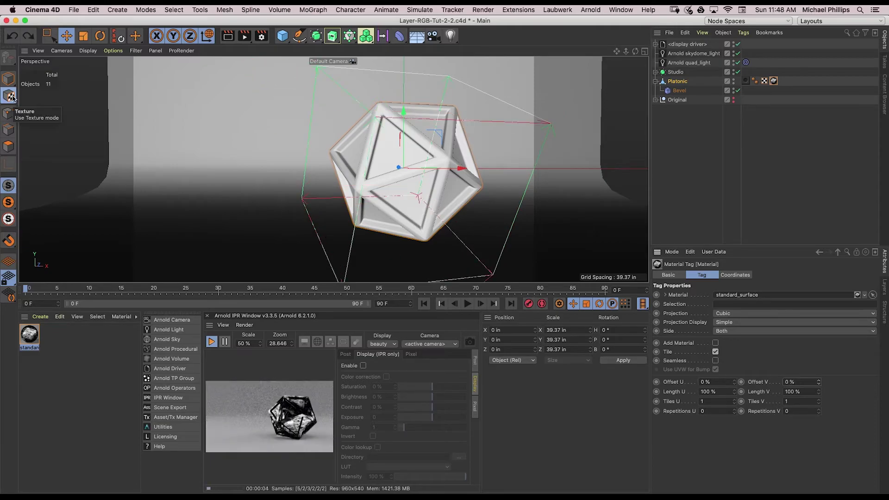
pyautogui.moveTo(818, 381); pyautogui.dragTo(817, 384)
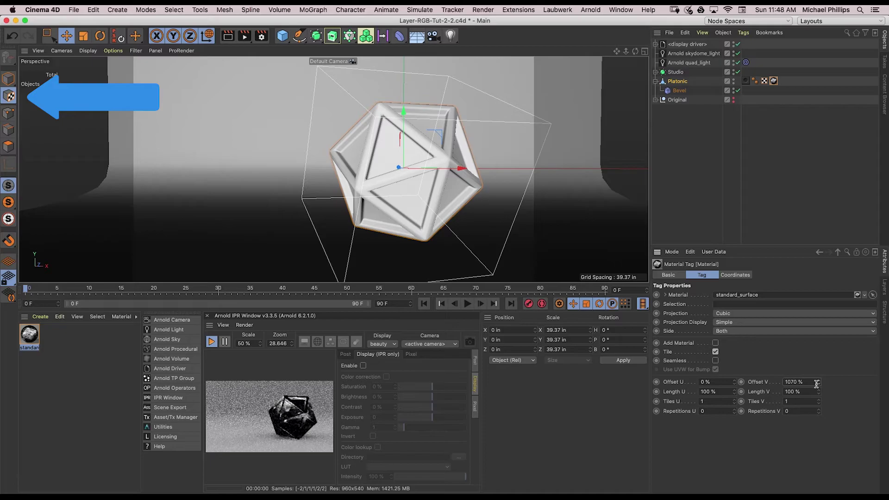
pyautogui.moveTo(816, 384); pyautogui.dragTo(816, 391)
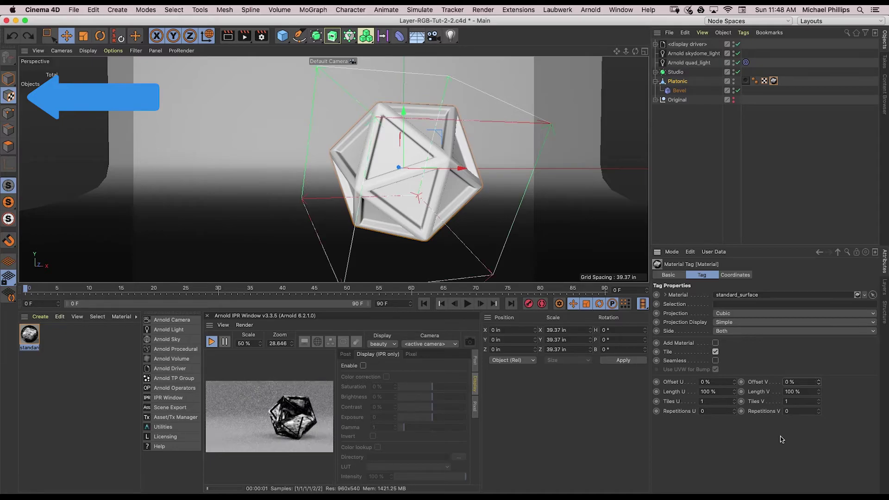
# - Try spherical and cylindrical projections, then set the projection back to cubic
pyautogui.click(10, 97)
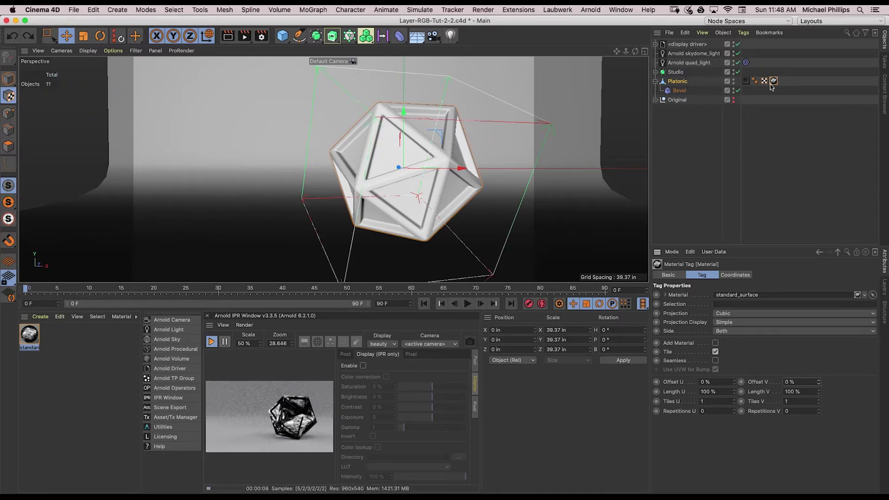
pyautogui.click(763, 313)
pyautogui.click(764, 322)
pyautogui.click(766, 313)
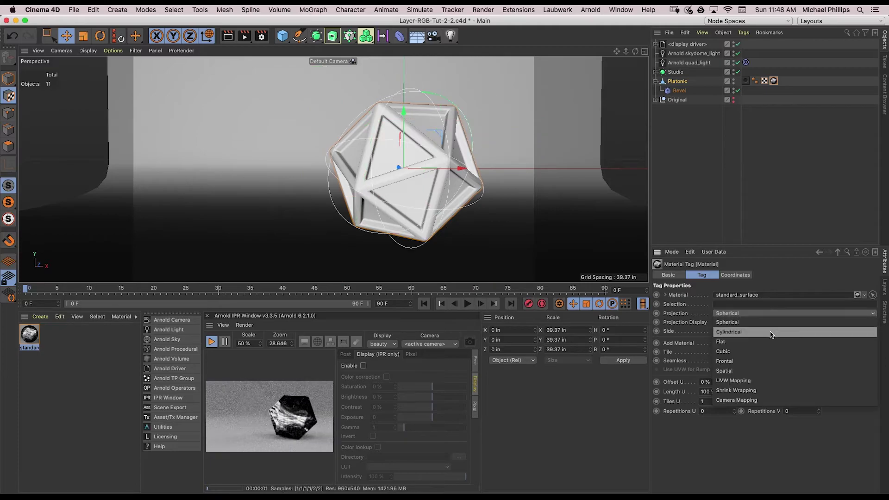
pyautogui.click(770, 333)
pyautogui.click(768, 313)
pyautogui.click(769, 352)
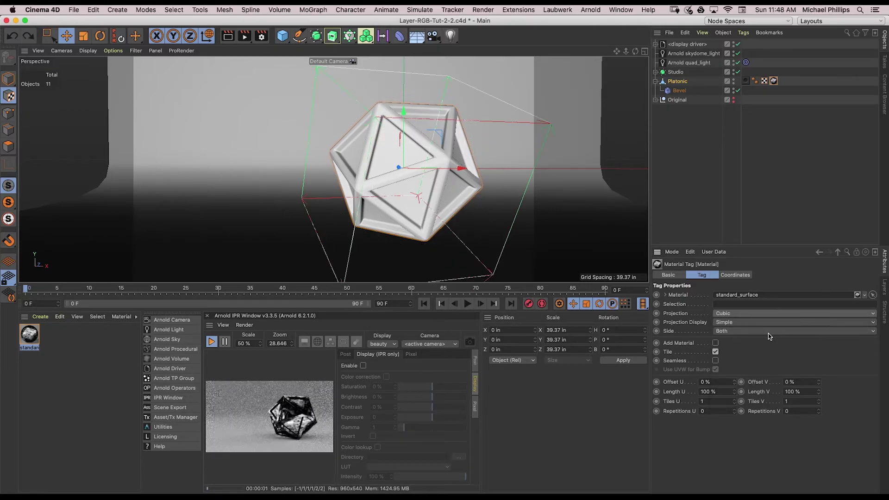
# - Test scaling, rotating and moving the texture box, undoing the scale and rotation
pyautogui.press('t')
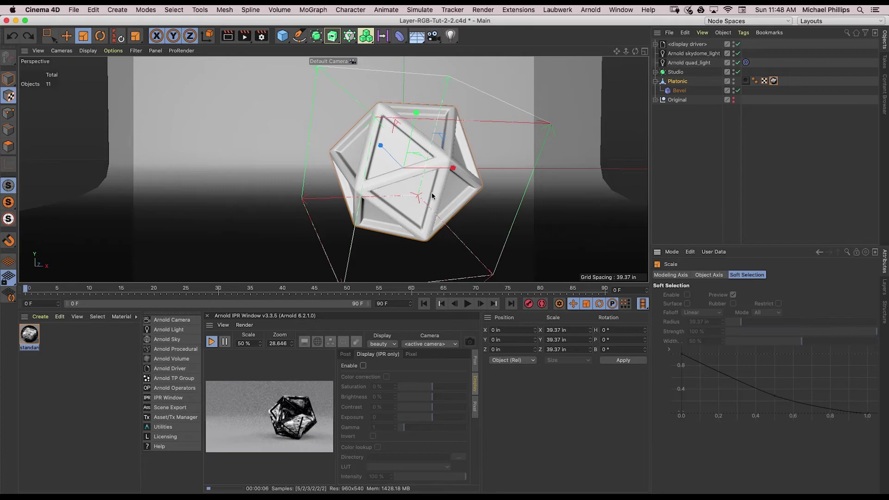
pyautogui.moveTo(532, 165); pyautogui.dragTo(386, 182)
pyautogui.hotkey('ctrl', 'z')
pyautogui.click(100, 35)
pyautogui.hotkey('ctrl', 'z')
pyautogui.press('e')
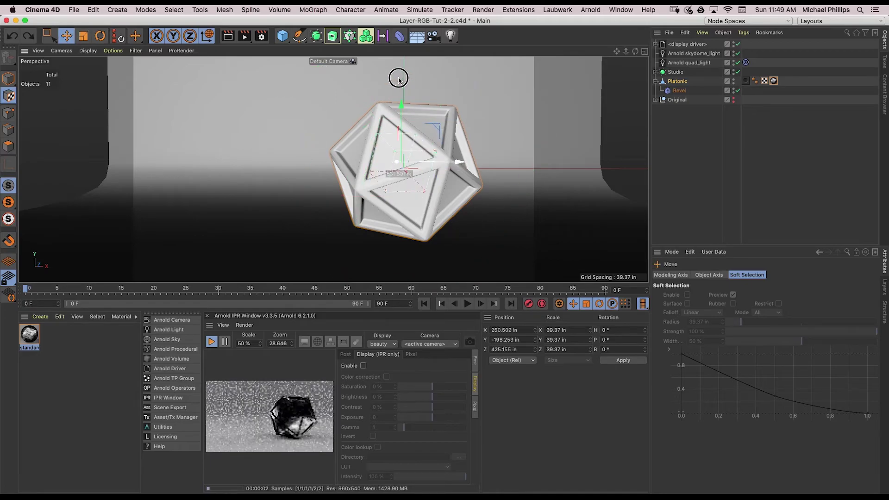
pyautogui.moveTo(404, 109)
pyautogui.mouseDown()
pyautogui.moveTo(407, 145)
pyautogui.moveTo(411, 111)
pyautogui.mouseUp()
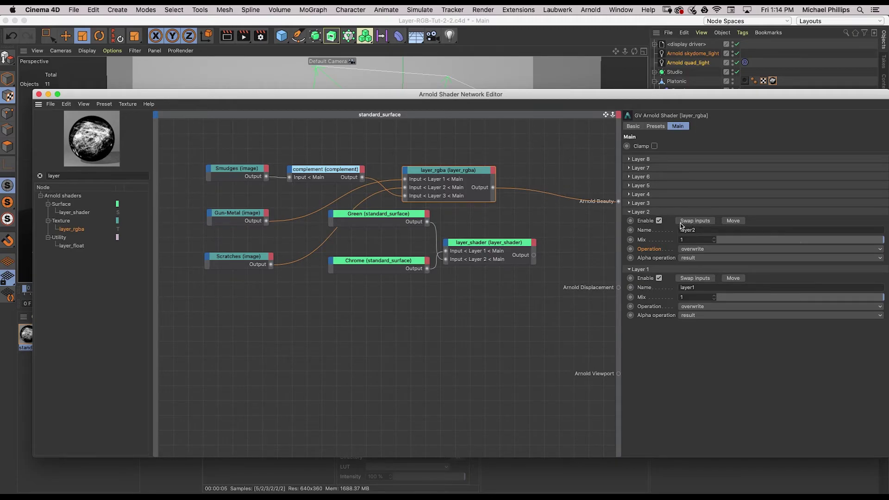
# - Set the Operation of layer_rgba's Layer 2 and Layer 3 to screen
pyautogui.click(713, 249)
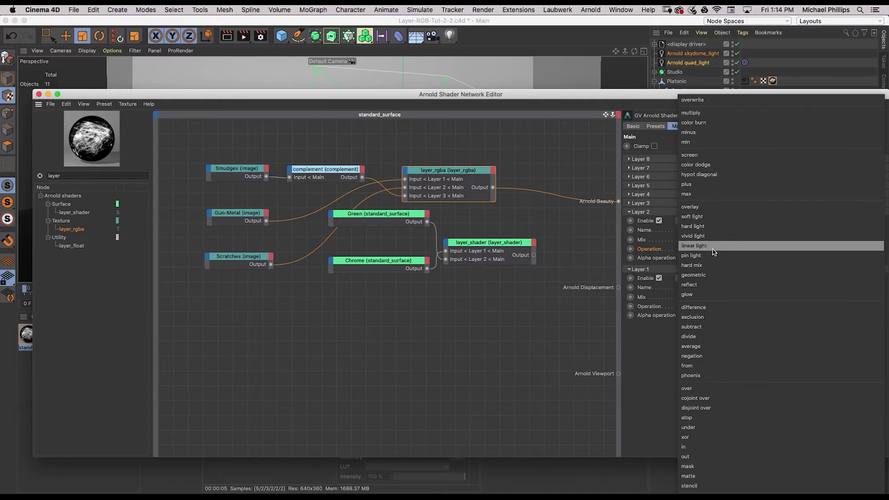
pyautogui.click(707, 157)
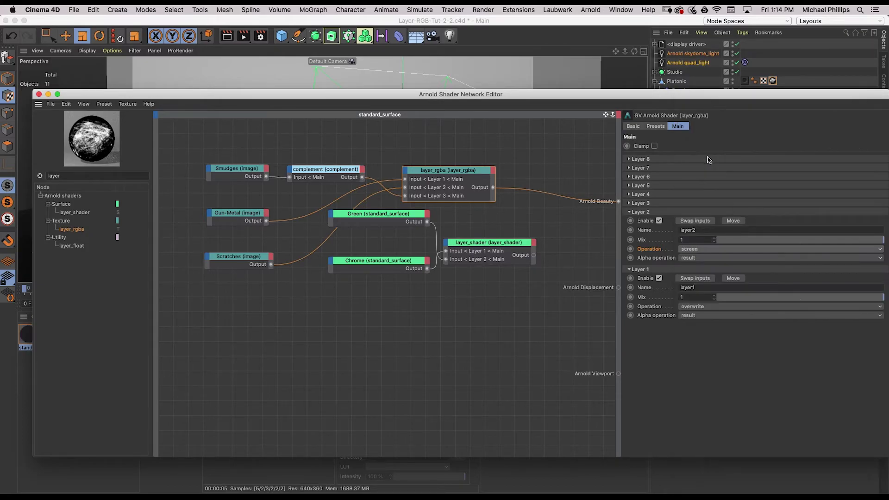
pyautogui.click(629, 203)
pyautogui.click(709, 240)
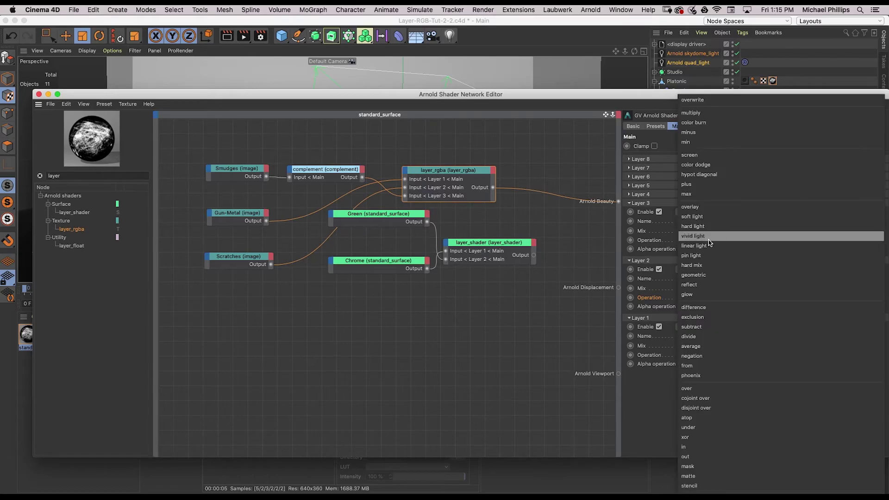
pyautogui.click(717, 156)
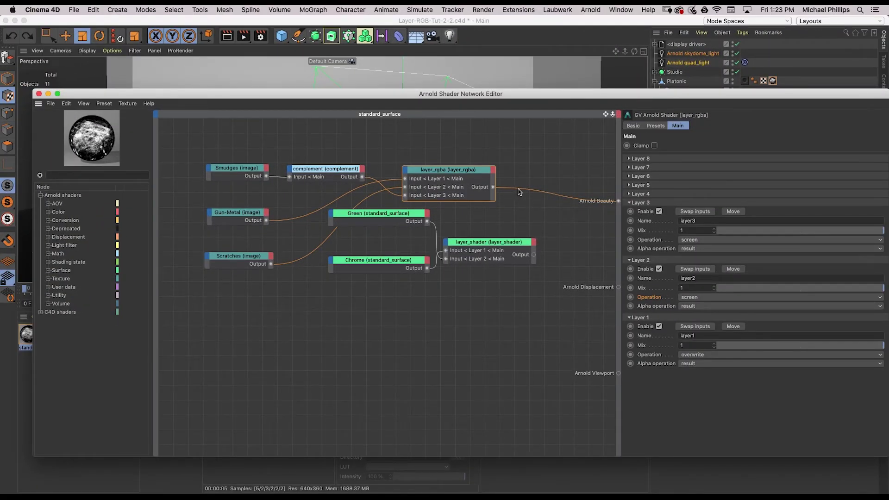
# - Replace the layer_rgba→Beauty wire: layer_rgba to layer_shader Layer 2 mix, layer_shader to Beauty
pyautogui.click(519, 191)
pyautogui.press('Delete')
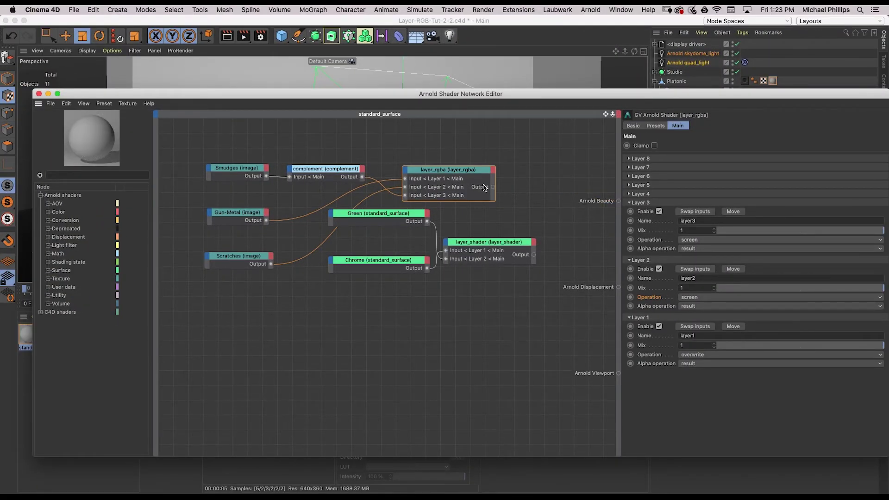
pyautogui.moveTo(492, 187); pyautogui.dragTo(509, 306)
pyautogui.moveTo(534, 259); pyautogui.dragTo(619, 202)
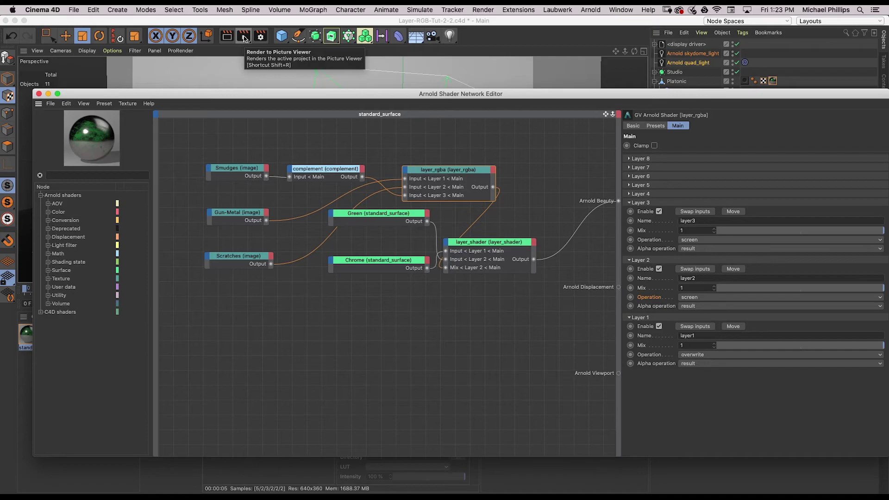
# - Insert a complement_01 invert node between layer_rgba and layer_shader's Layer 2 mix
pyautogui.click(73, 175)
pyautogui.write('invert')
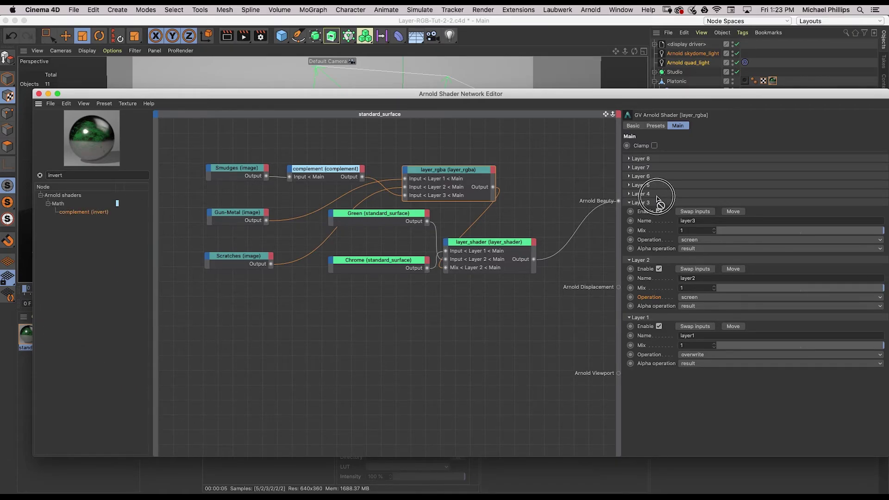
pyautogui.moveTo(97, 214); pyautogui.dragTo(558, 169)
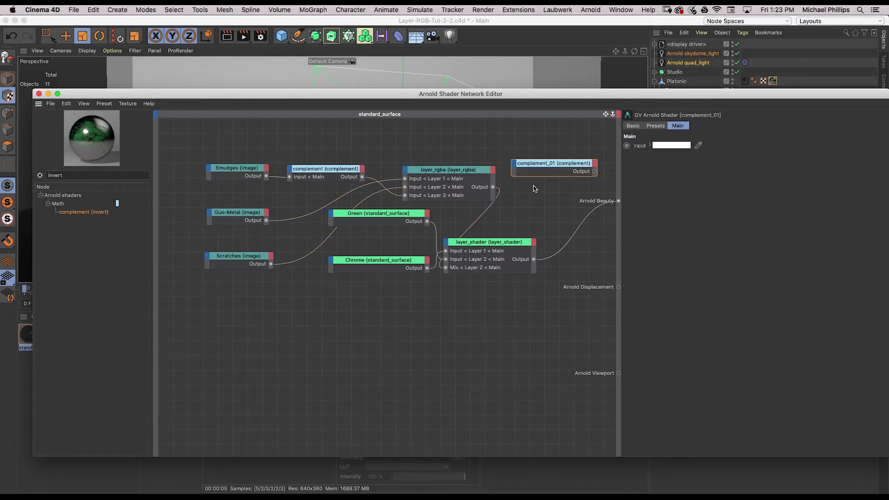
pyautogui.click(492, 208)
pyautogui.press('Delete')
pyautogui.moveTo(493, 187); pyautogui.dragTo(515, 165)
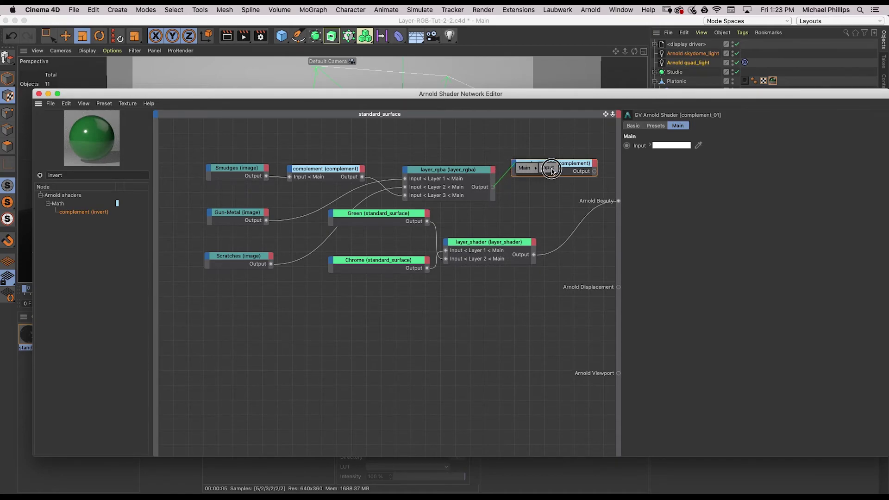
pyautogui.click(551, 168)
pyautogui.moveTo(595, 171); pyautogui.dragTo(483, 267)
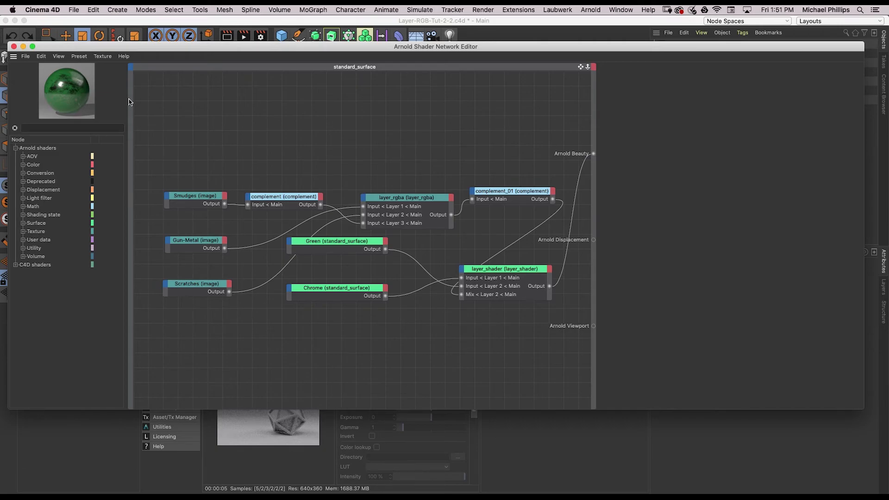
# - Add a new layer_rgba_01 node and duplicate the Gun-Metal image node
pyautogui.click(97, 126)
pyautogui.write('layer')
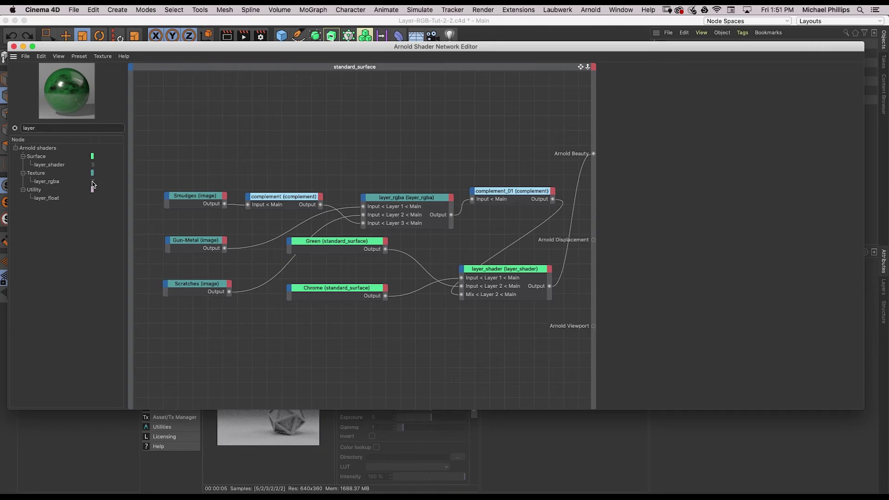
pyautogui.moveTo(62, 182); pyautogui.dragTo(365, 123)
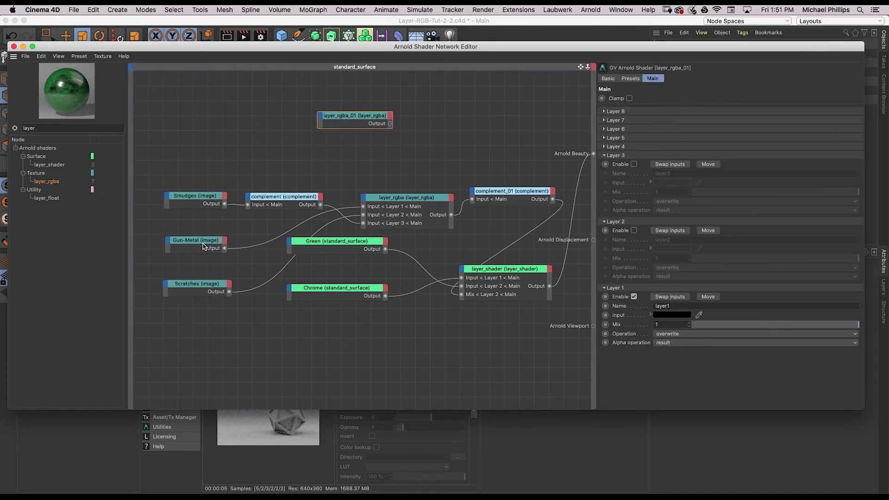
pyautogui.click(219, 129)
pyautogui.keyDown('ctrl'); pyautogui.moveTo(186, 242); pyautogui.dragTo(202, 130); pyautogui.keyUp('ctrl')
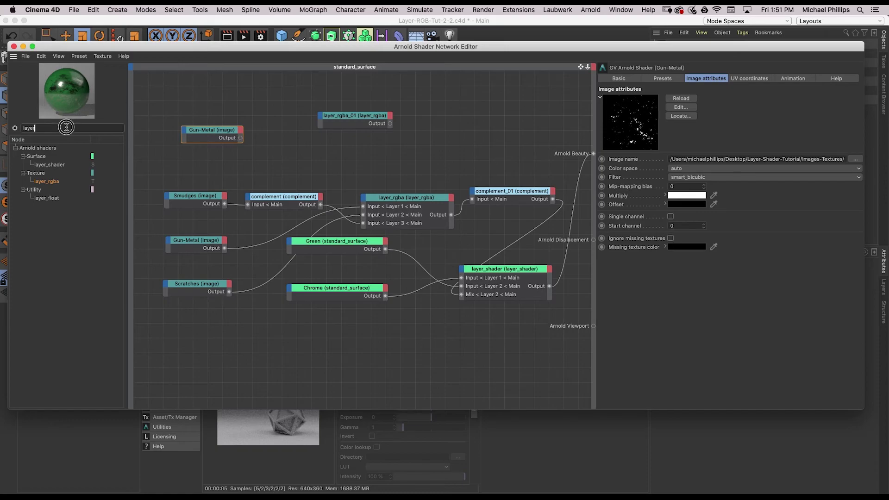
# - Add a new image node loading Dust-2.jpg from the textures folder
pyautogui.moveTo(37, 128); pyautogui.dragTo(23, 127)
pyautogui.write('imag')
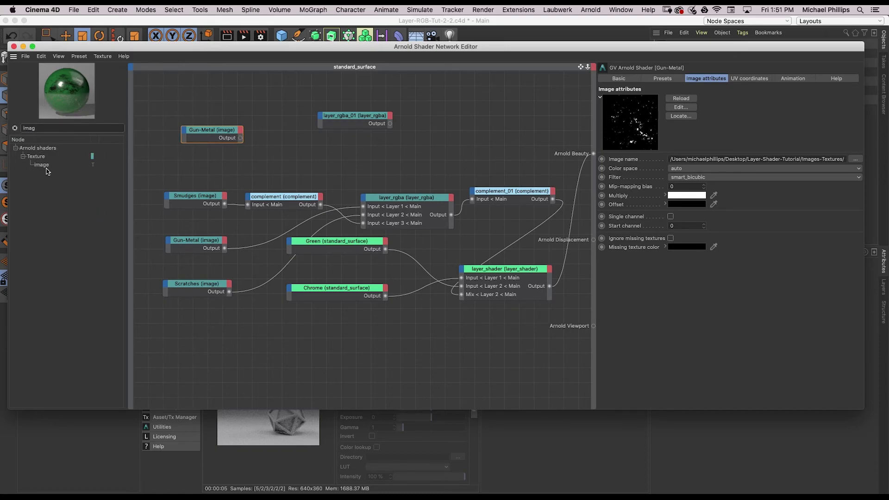
pyautogui.moveTo(41, 164); pyautogui.dragTo(201, 166)
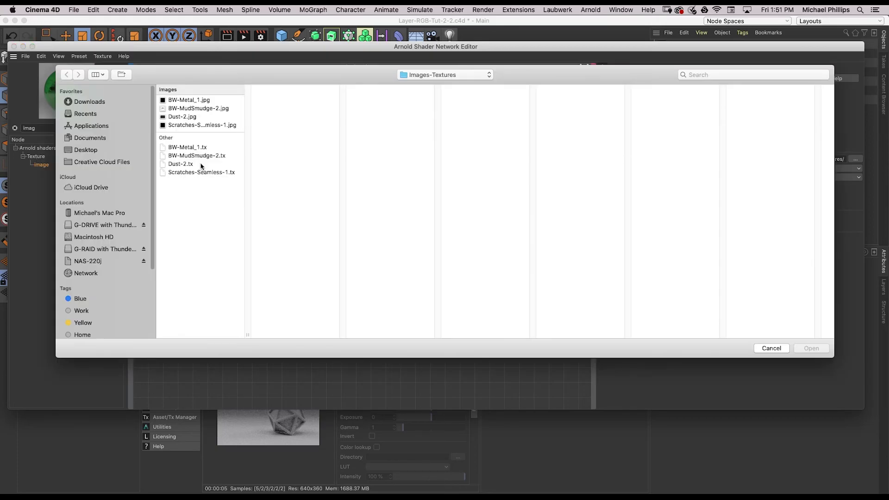
pyautogui.click(172, 117)
pyautogui.click(823, 349)
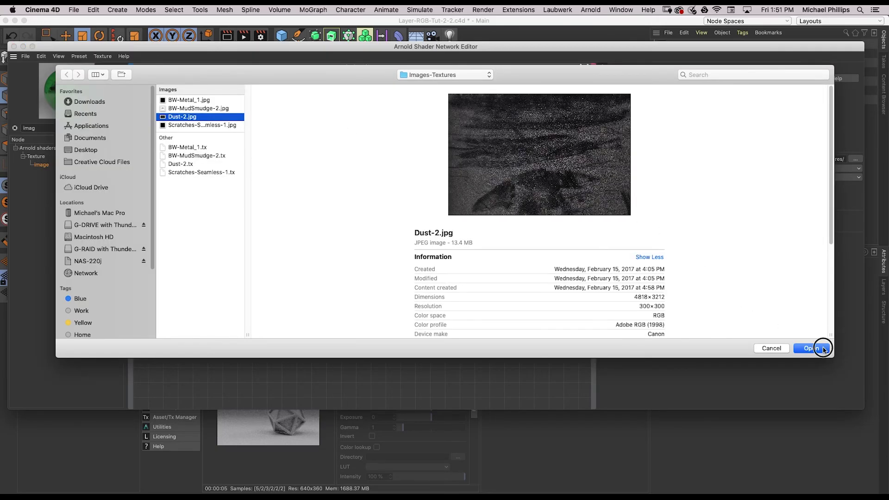
pyautogui.click(486, 181)
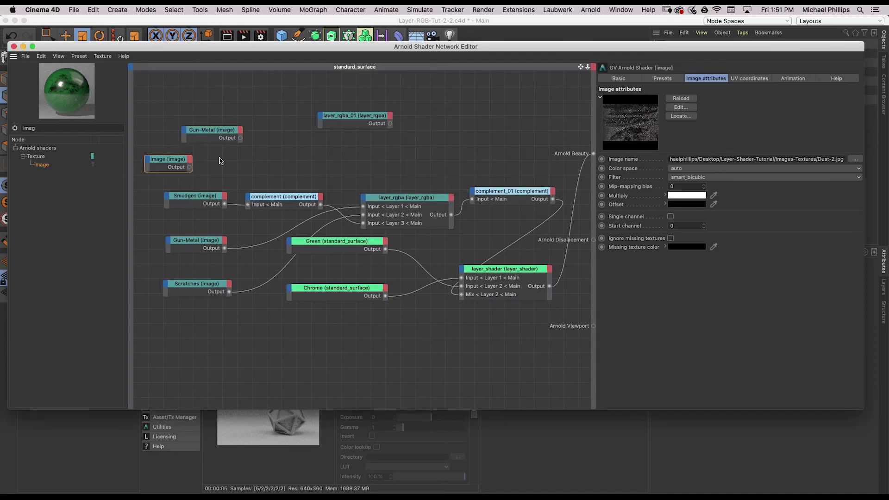
# - Rename the new image node to Dust
pyautogui.rightClick(161, 162)
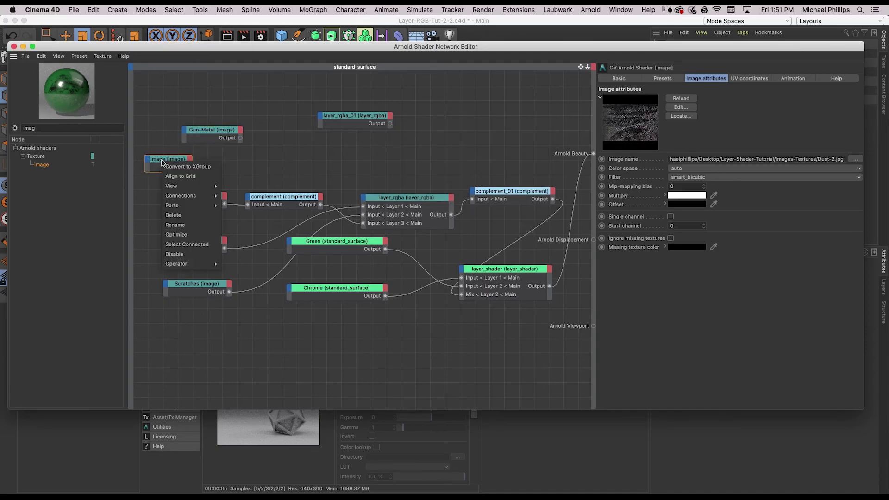
pyautogui.click(189, 226)
pyautogui.write('D')
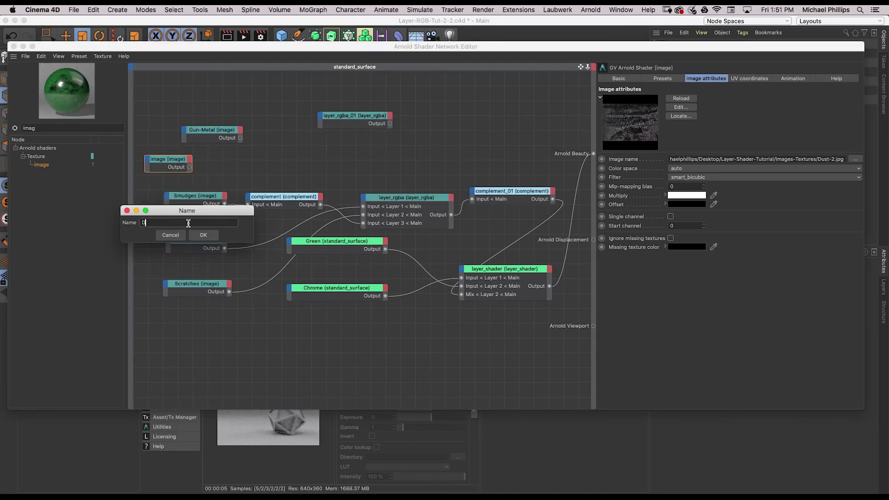
pyautogui.write('ust')
pyautogui.press('Return')
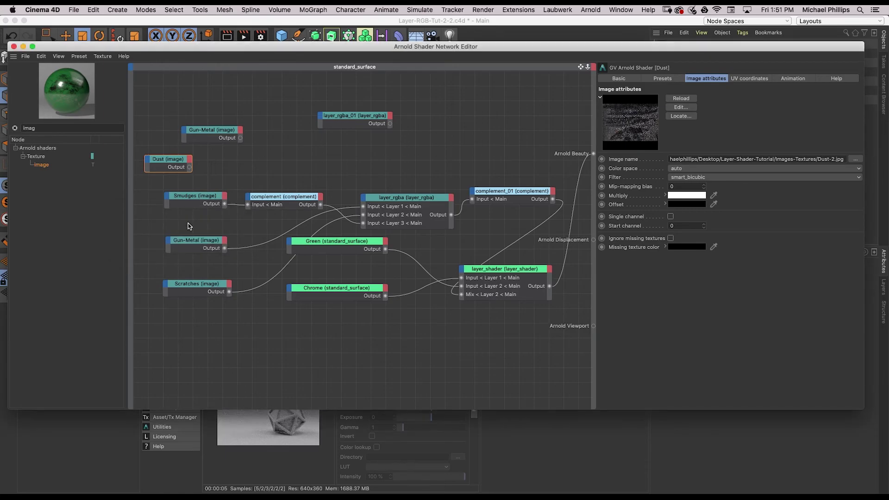
# - Feed Dust into layer_rgba_01 Layer 1 and the Gun-Metal copy into Layer 2 with screen blend
pyautogui.moveTo(188, 168); pyautogui.dragTo(378, 182)
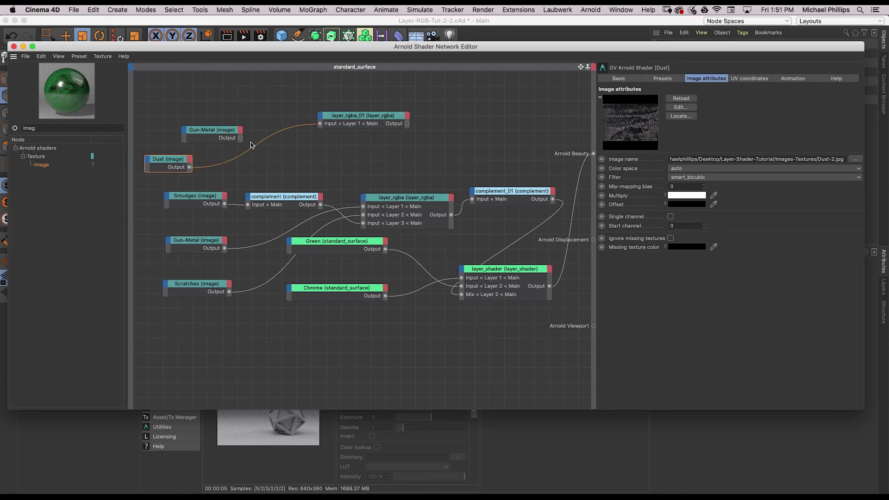
pyautogui.moveTo(241, 138); pyautogui.dragTo(387, 178)
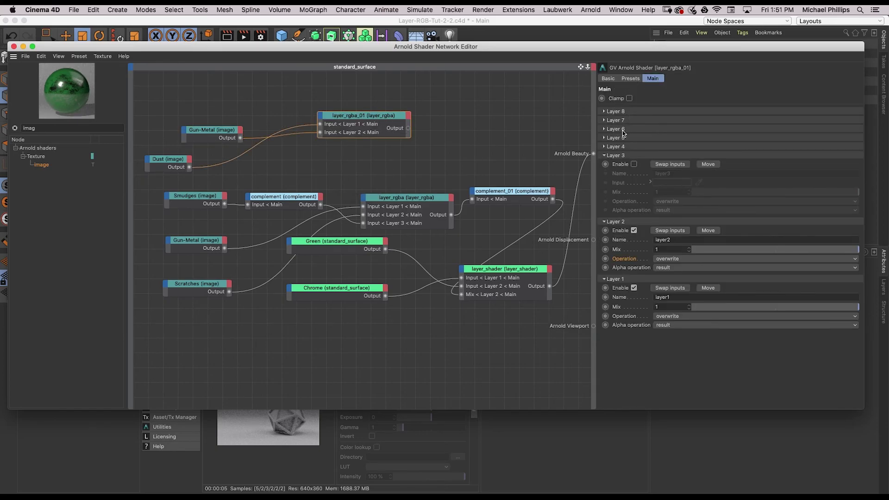
pyautogui.click(688, 259)
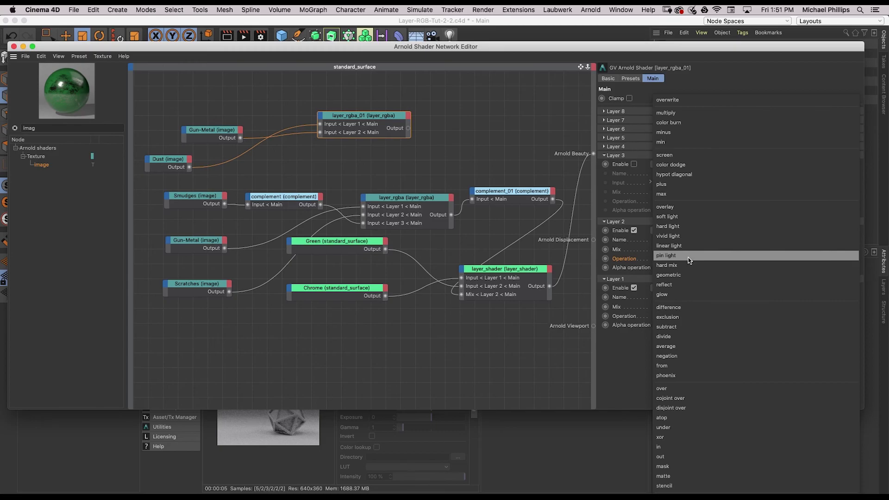
pyautogui.click(690, 155)
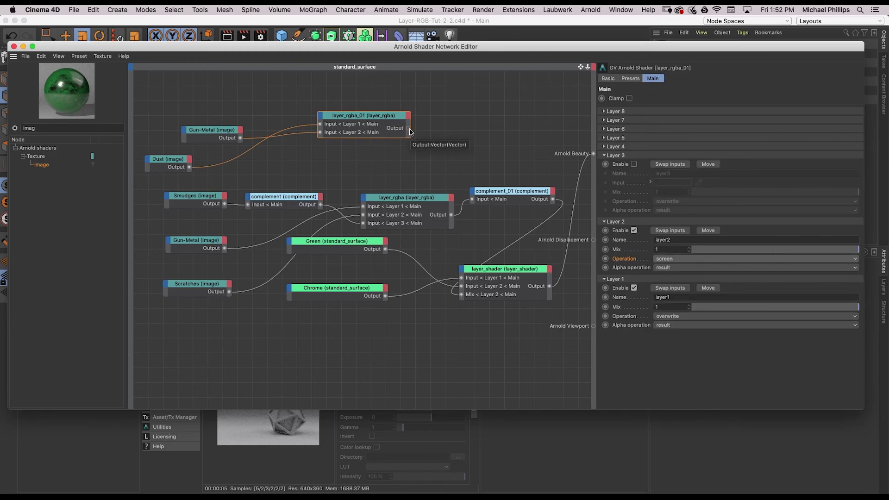
# - Connect layer_rgba_01 to Specular Roughness on both the Green and Chrome materials
pyautogui.moveTo(409, 129); pyautogui.dragTo(291, 246)
pyautogui.moveTo(345, 258)
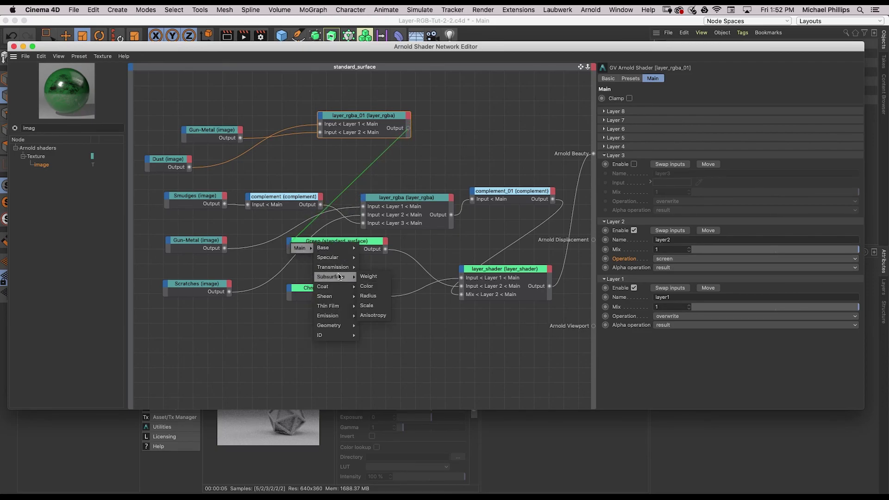
pyautogui.click(373, 276)
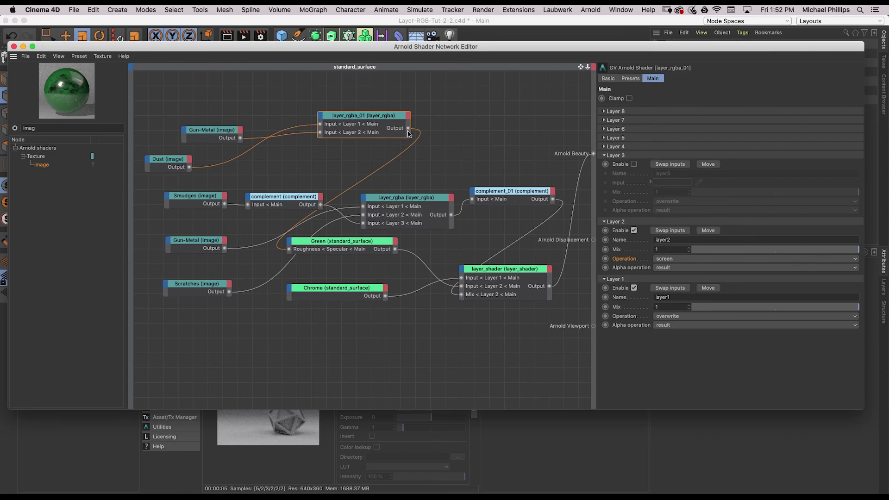
pyautogui.moveTo(409, 133); pyautogui.dragTo(290, 290)
pyautogui.moveTo(302, 290)
pyautogui.moveTo(342, 313)
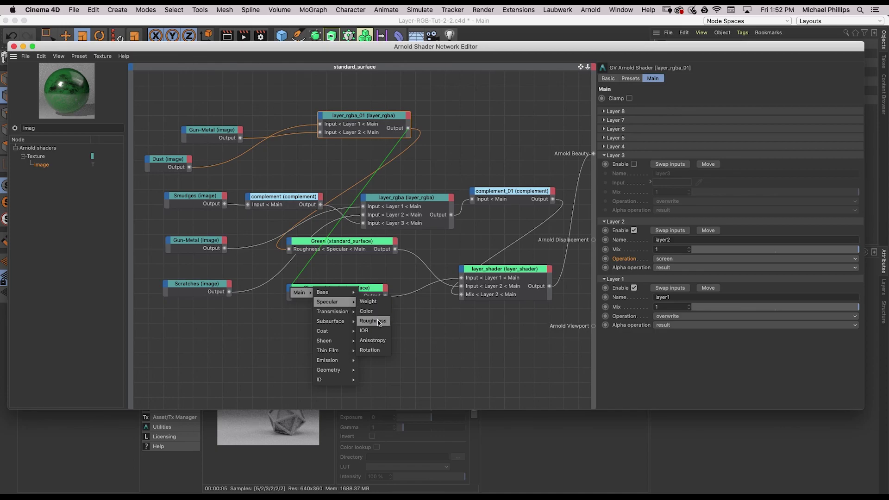
pyautogui.click(378, 321)
# - Connect layer_rgba_01 to the Green material's Coat Roughness as well
pyautogui.click(338, 241)
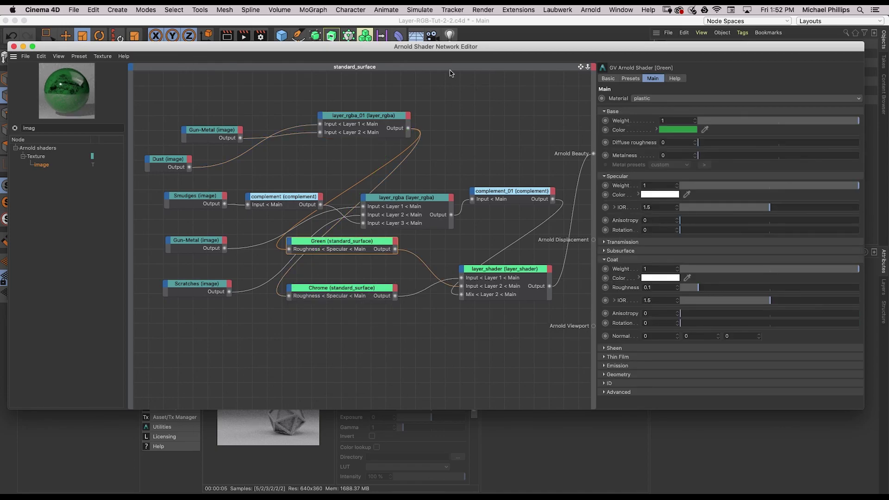
pyautogui.moveTo(408, 129); pyautogui.dragTo(300, 248)
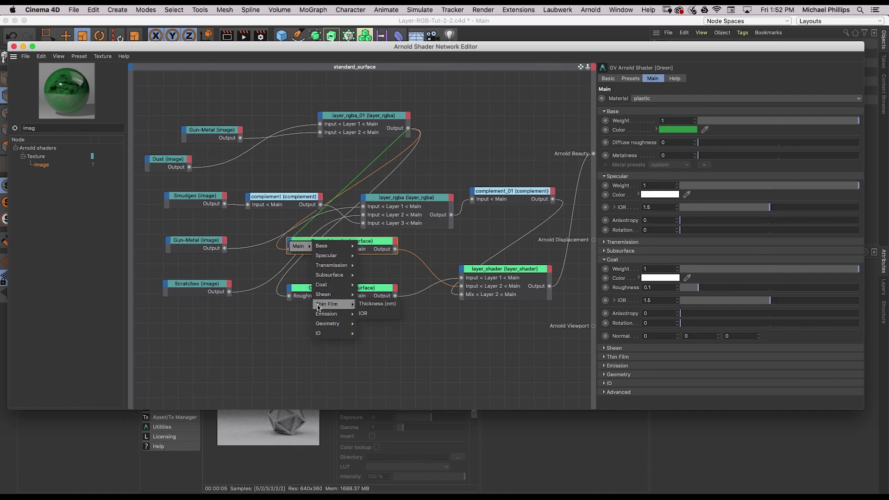
pyautogui.moveTo(328, 288)
pyautogui.click(372, 303)
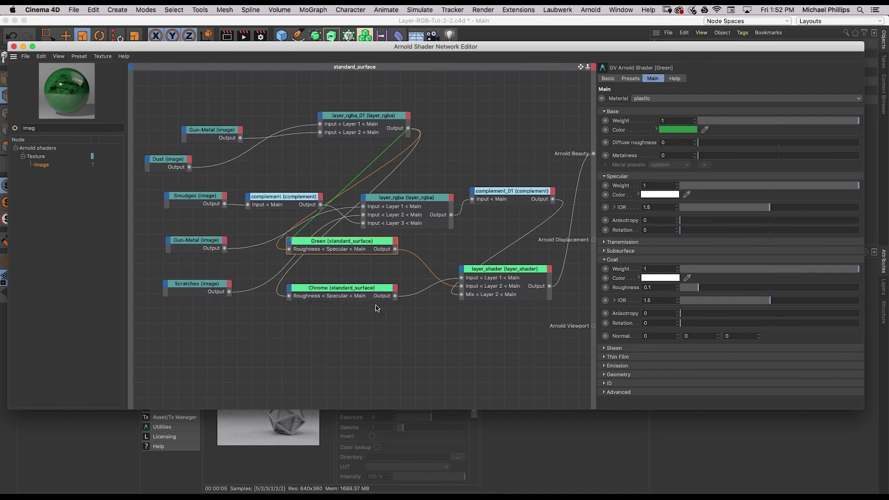